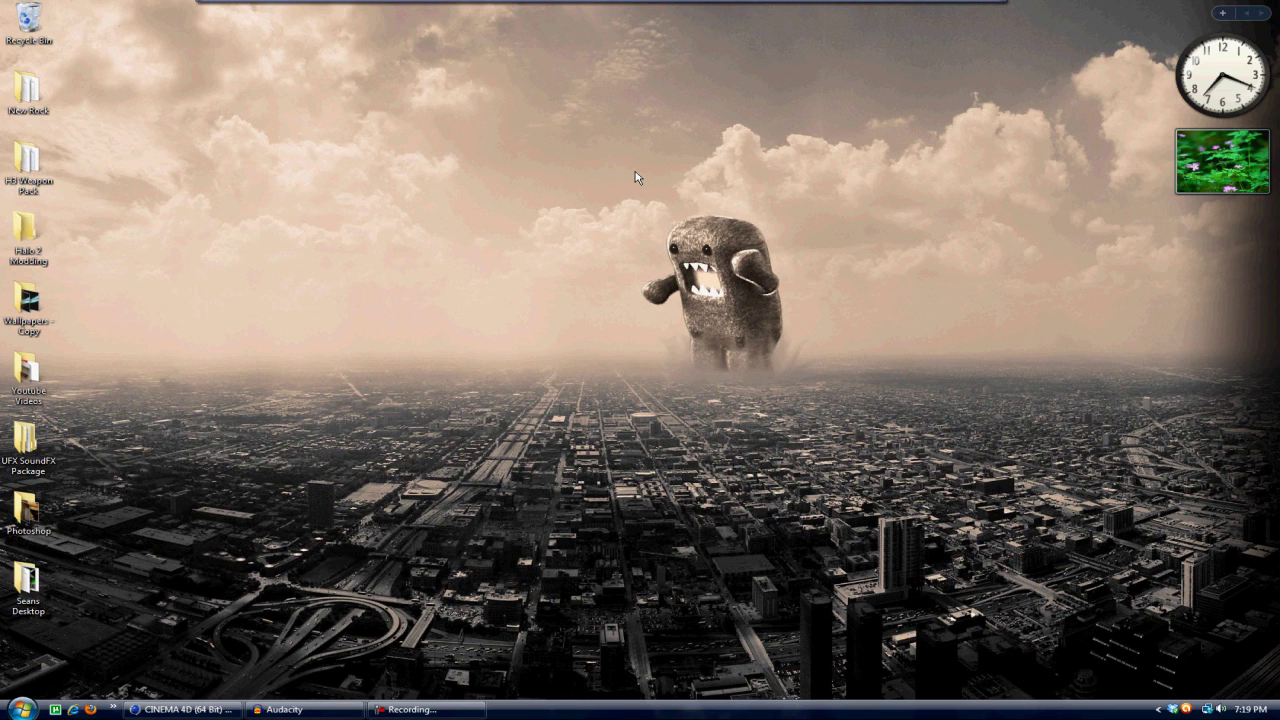
Restore the Cinema 4D window showing Intervention.obj and deselect the rifle meshes
left_click(160, 709)
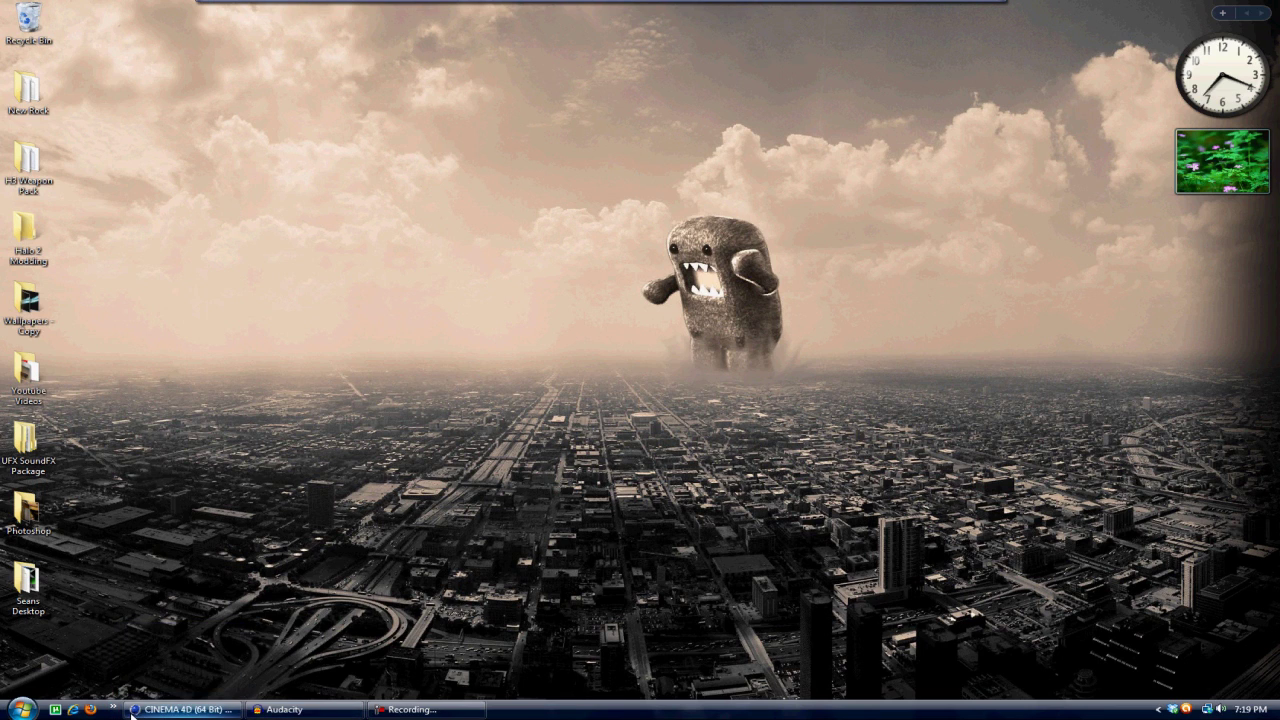
left_click(973, 135)
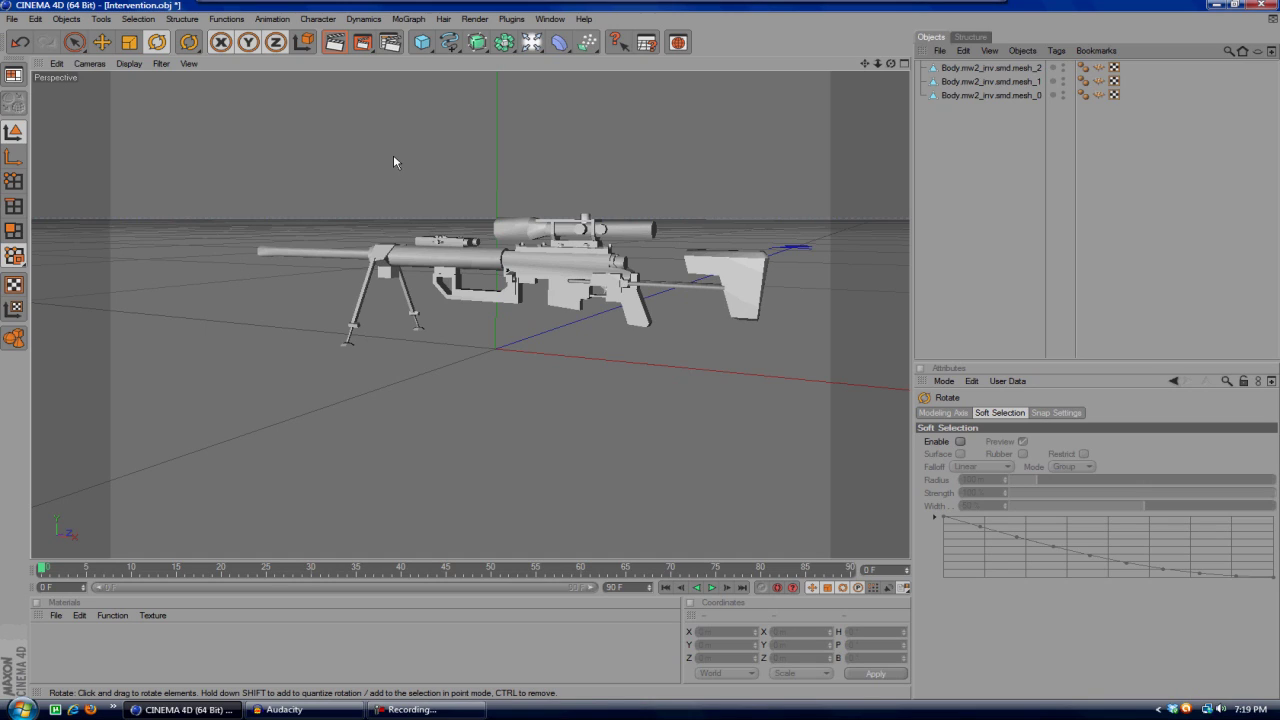
Render a preview of the plain grey rifle, then minimize Cinema 4D
key("ctrl+r")
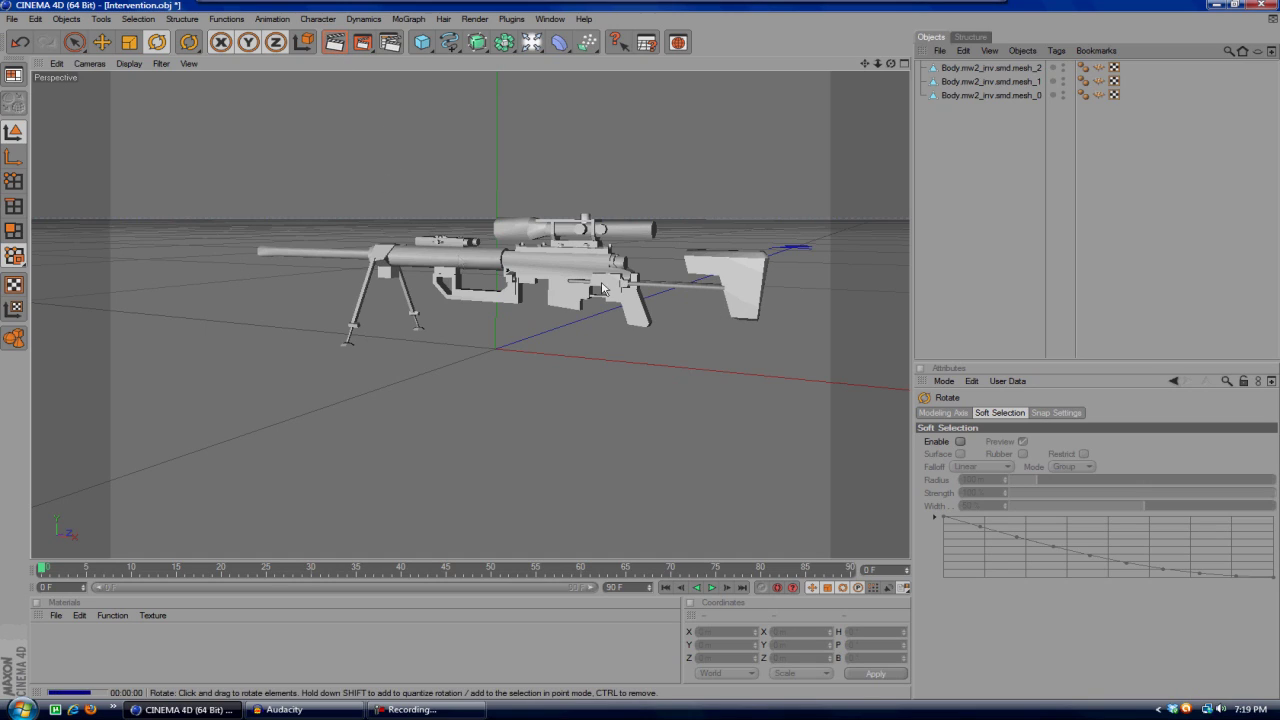
left_click(971, 236)
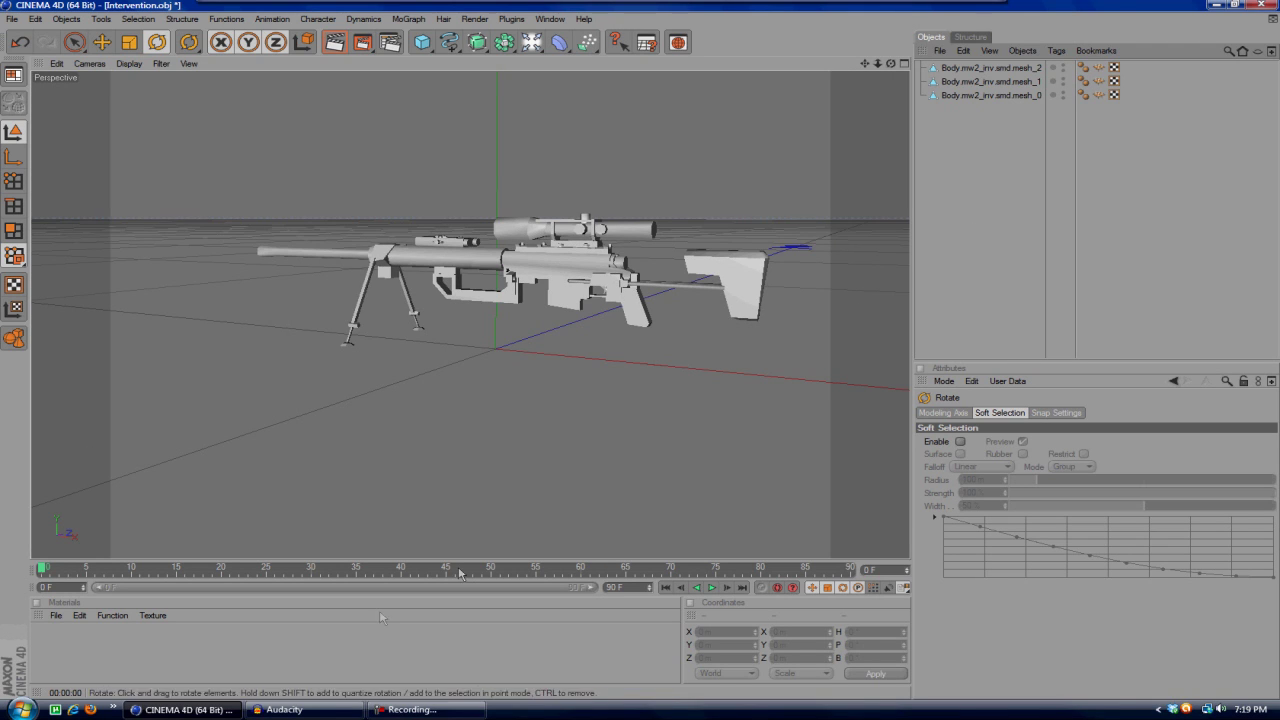
left_click(1222, 4)
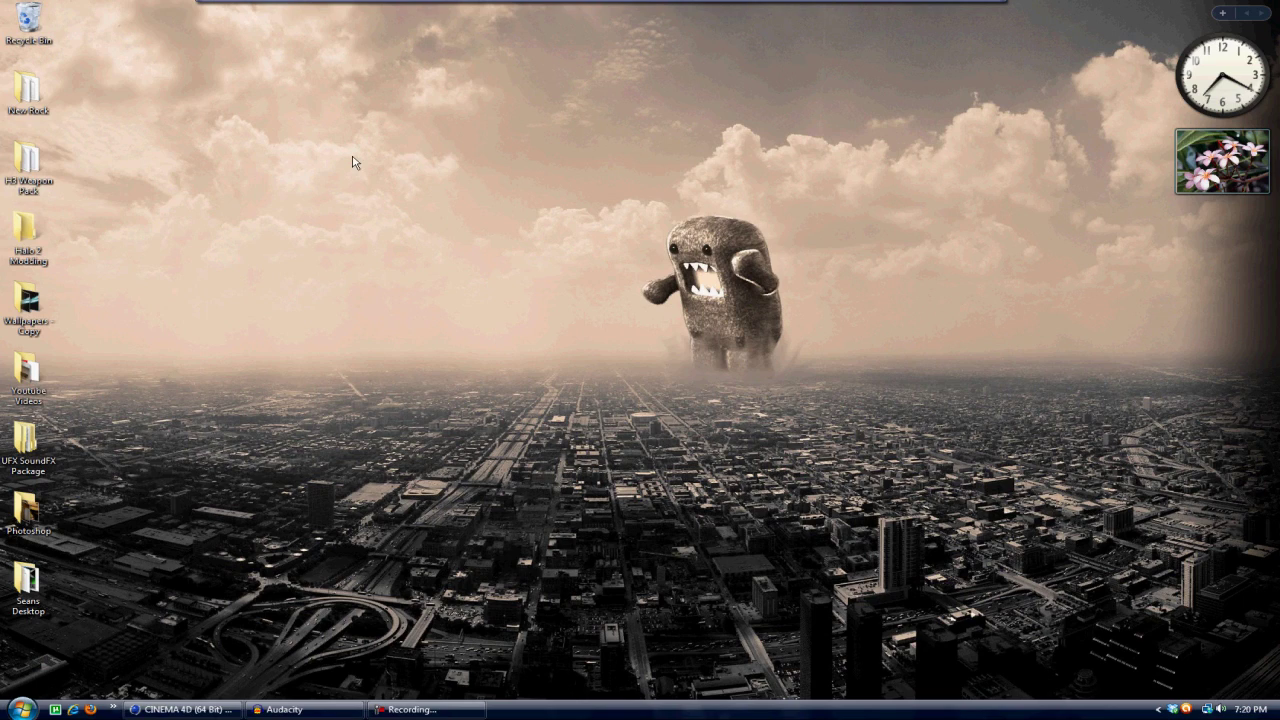
Search Google Images in Firefox for 'Fall Camo MW2' and open the orange camo image
left_click(218, 12)
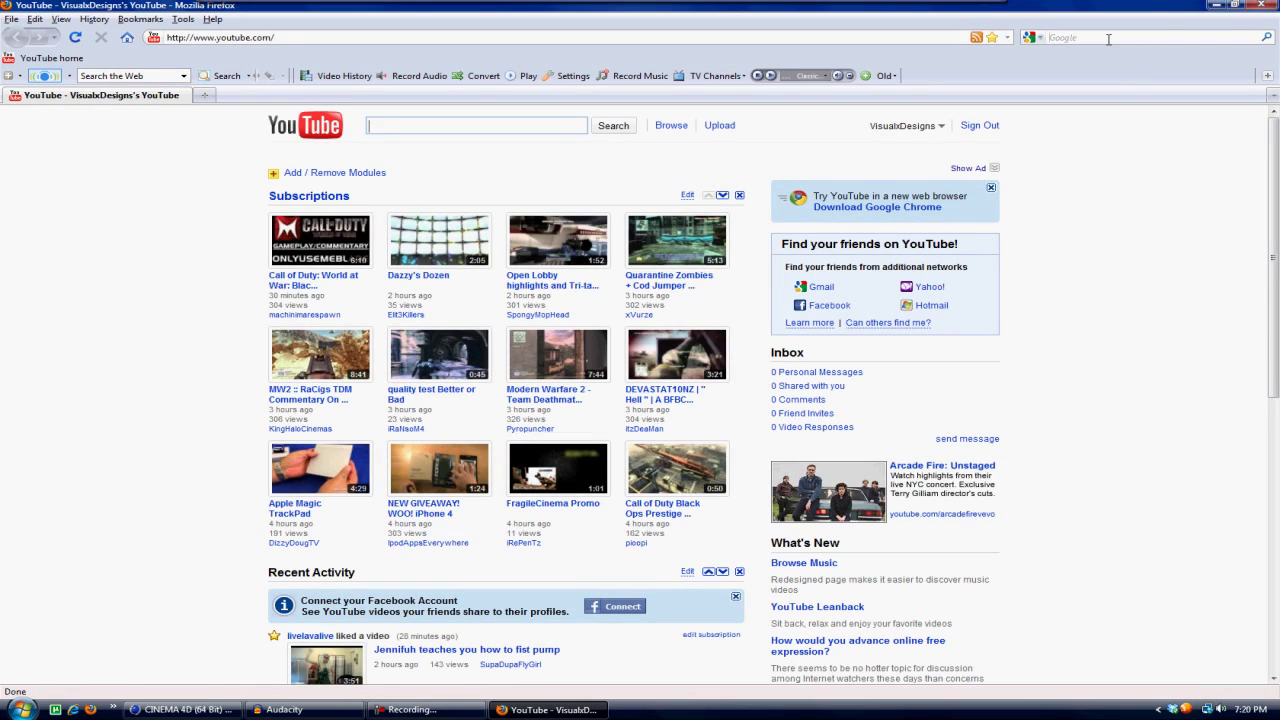
left_click(1108, 38)
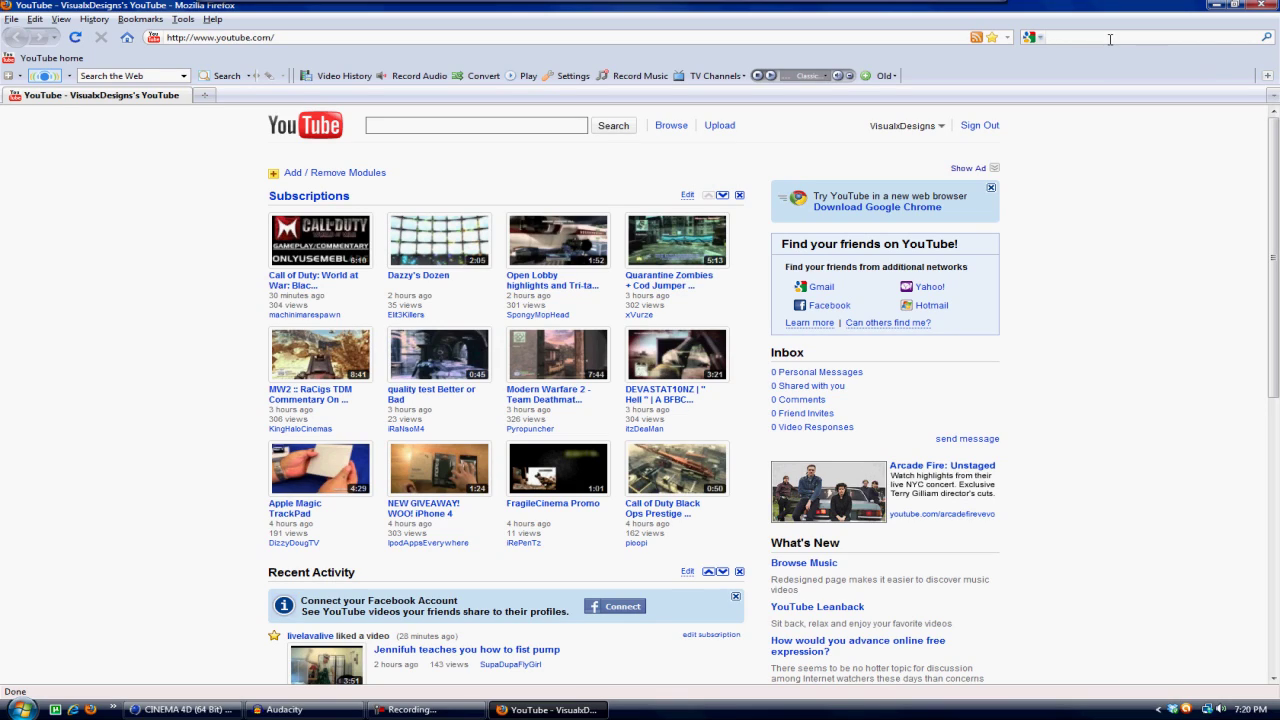
type("Fall ")
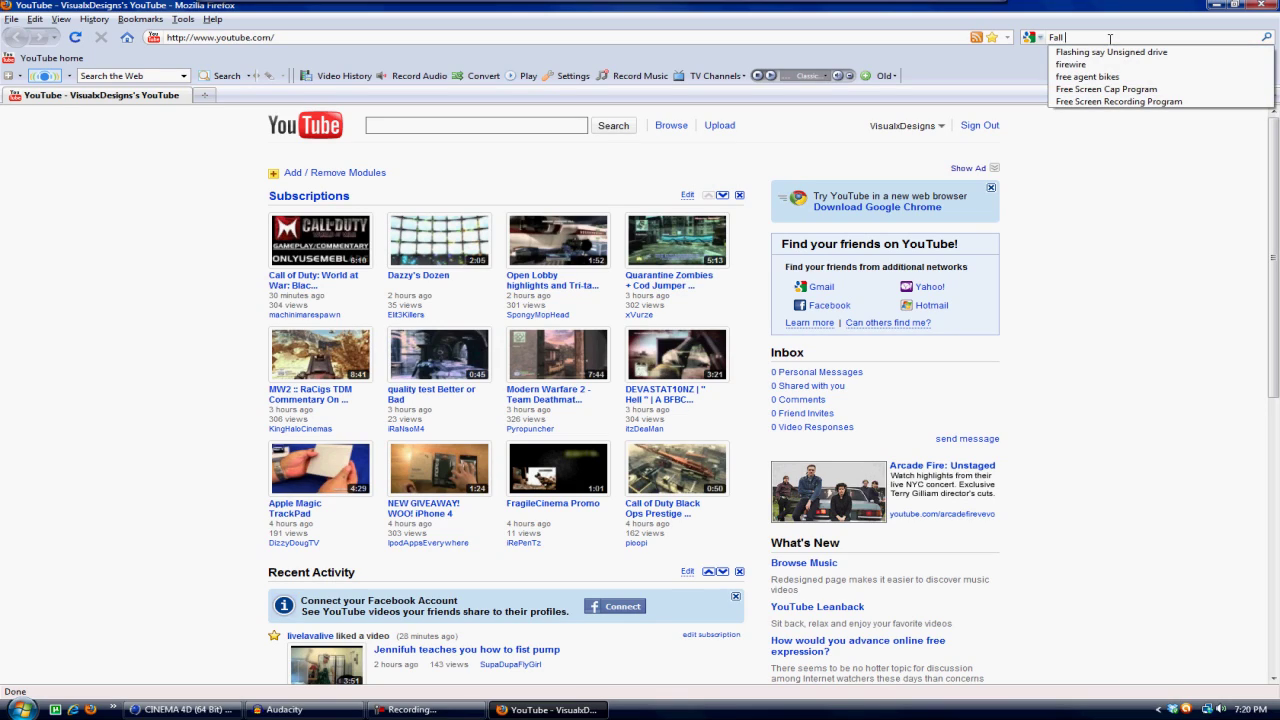
type("Camo MW2")
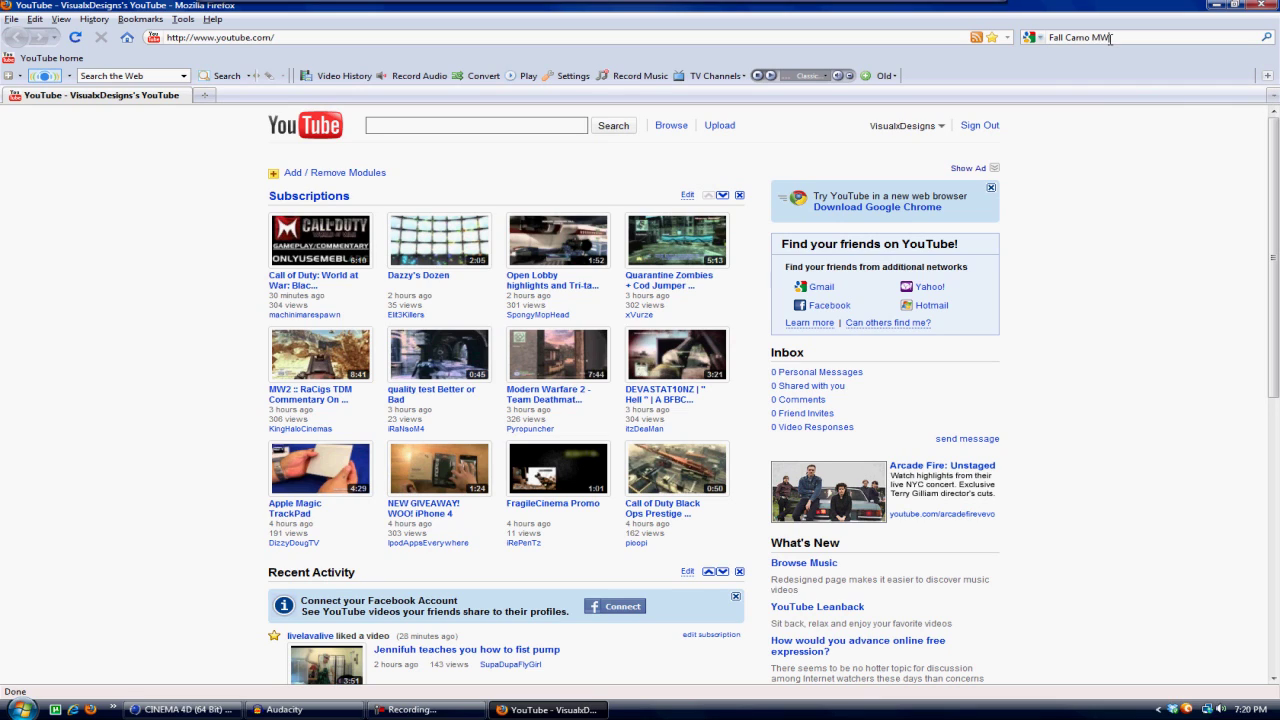
key("Return")
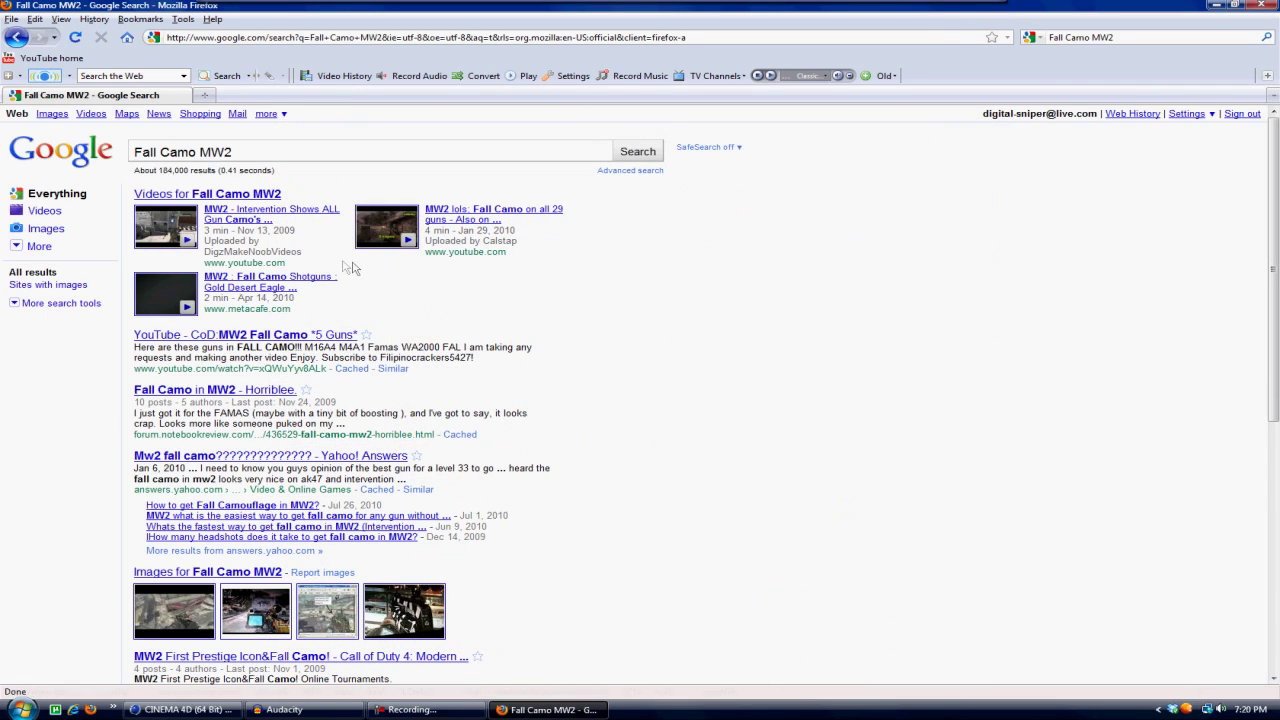
left_click(48, 114)
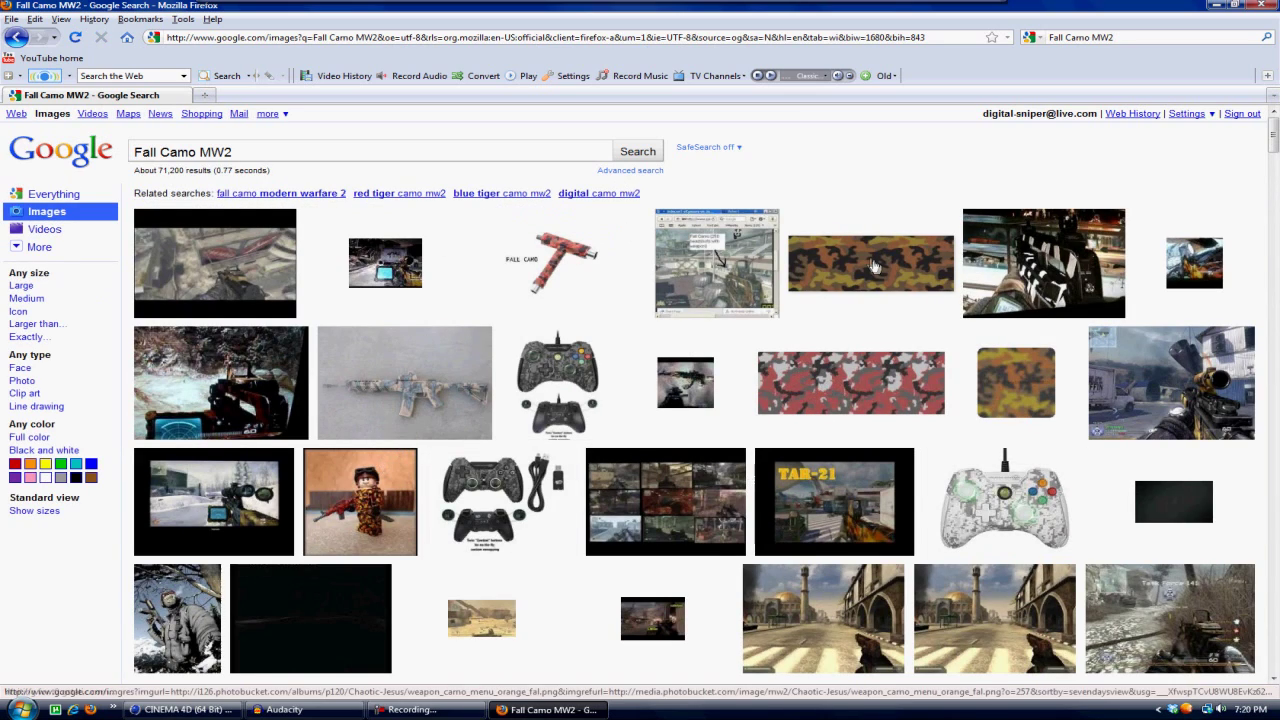
left_click(872, 265)
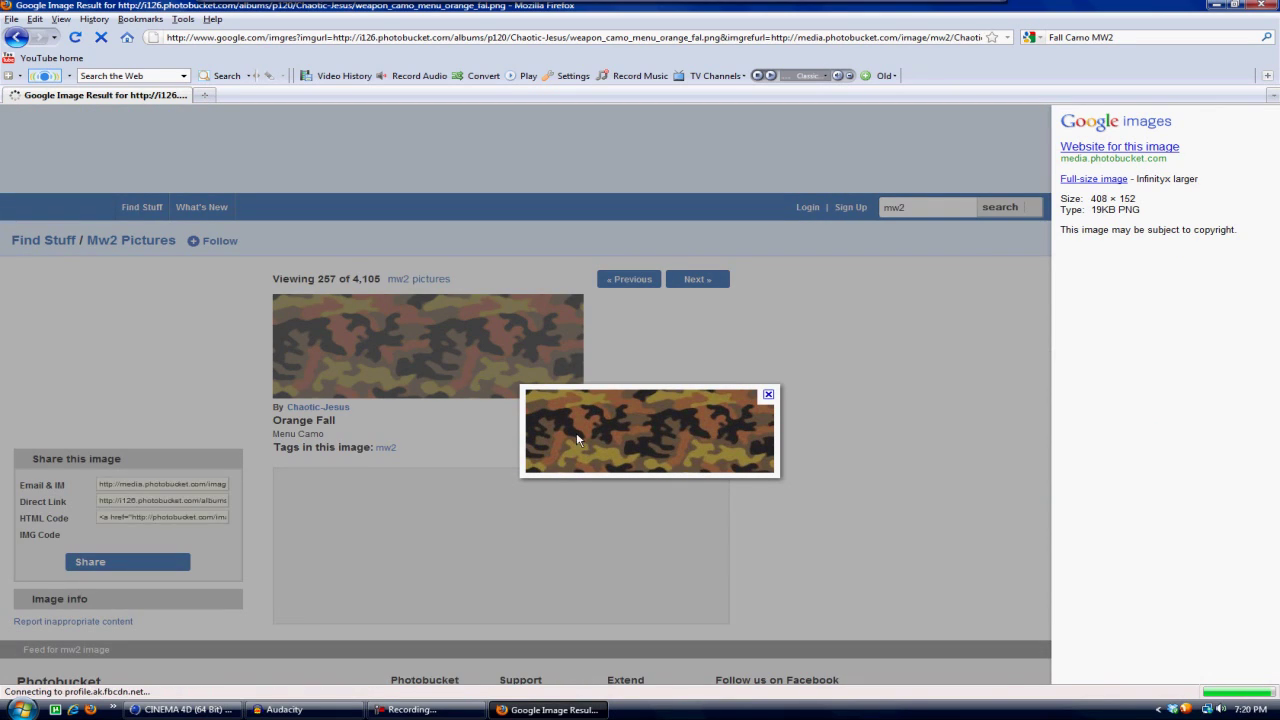
Save the orange camo image to the Desktop as Fall.jpg, then minimize Firefox and close Downloads
right_click(660, 445)
left_click(733, 508)
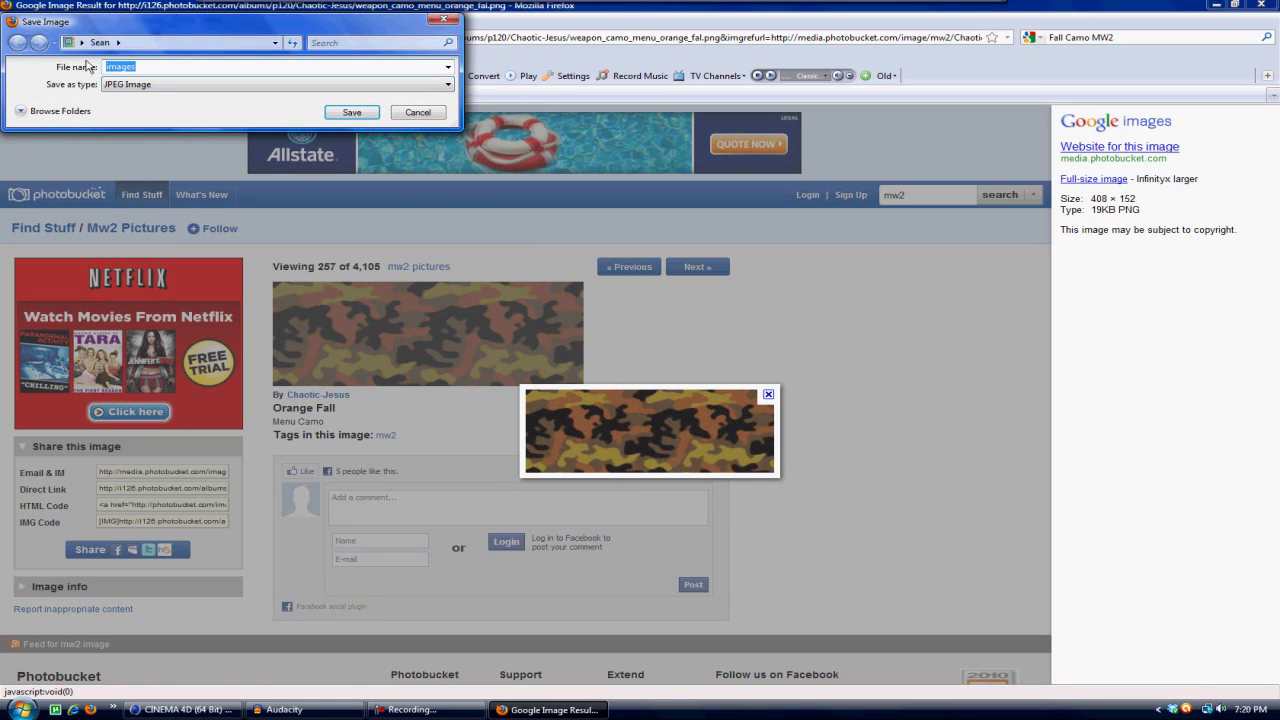
left_click(118, 42)
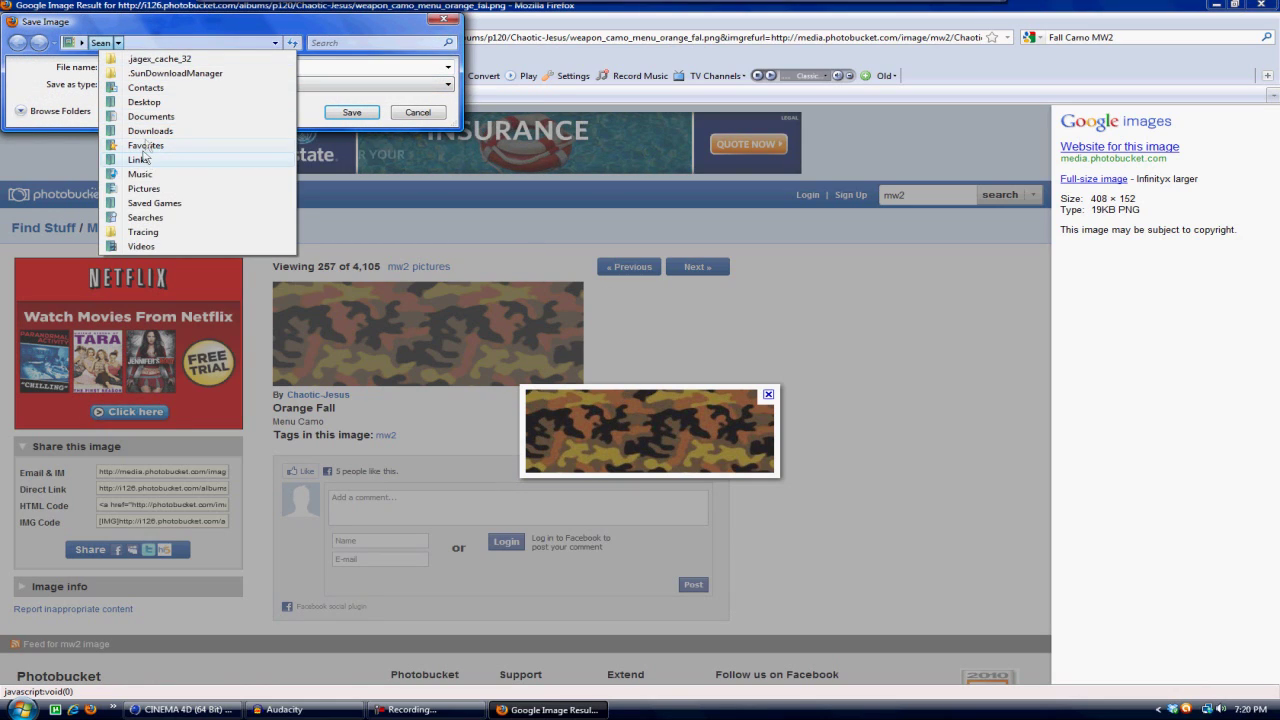
left_click(148, 102)
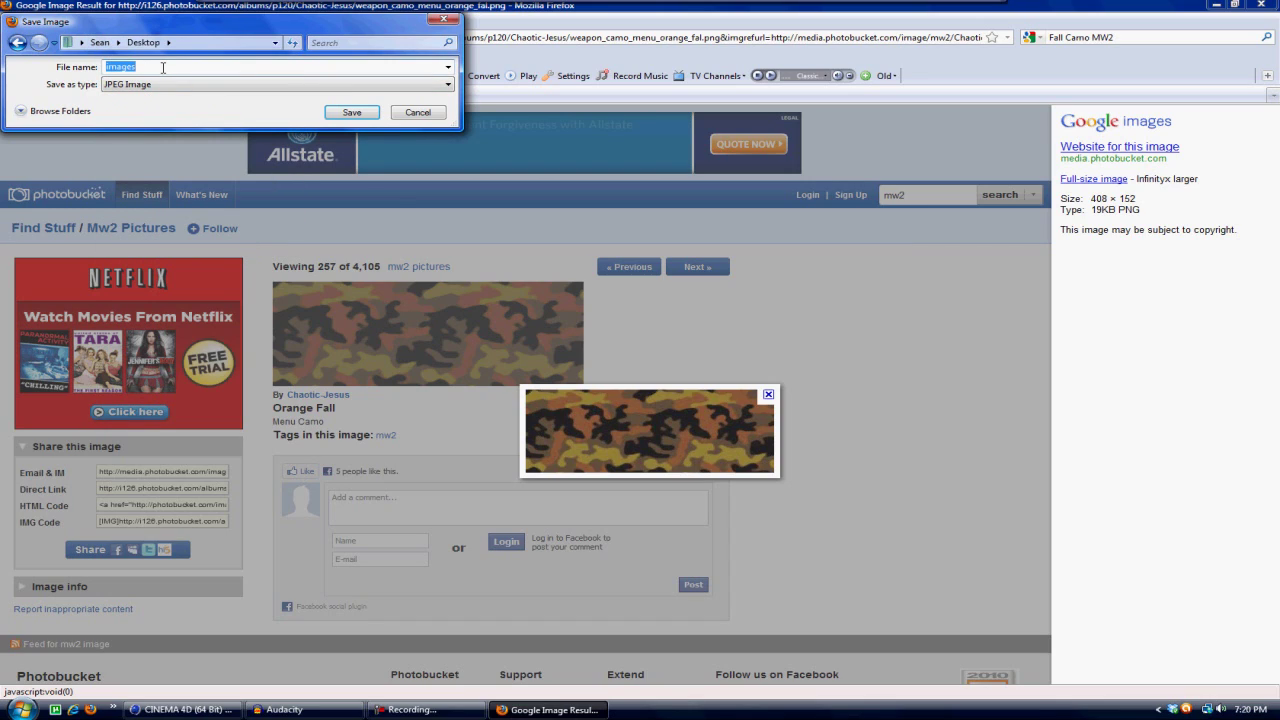
type("Fall")
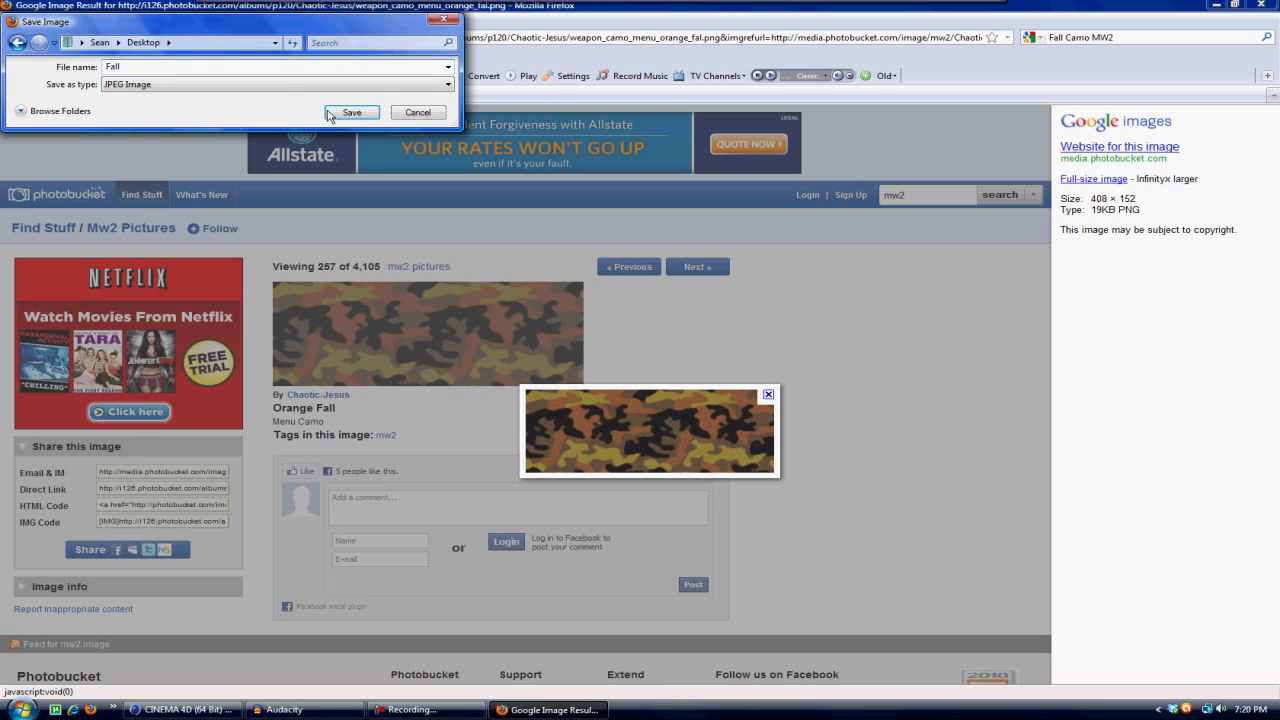
left_click(352, 112)
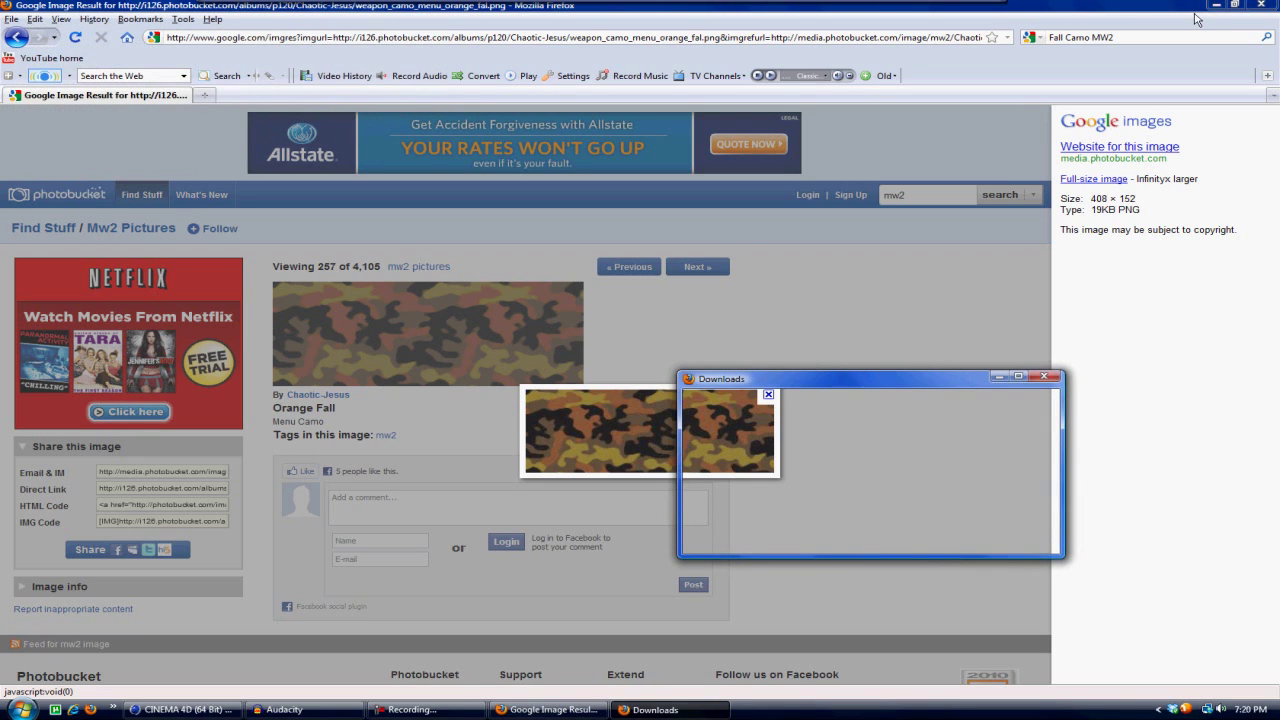
left_click(1215, 5)
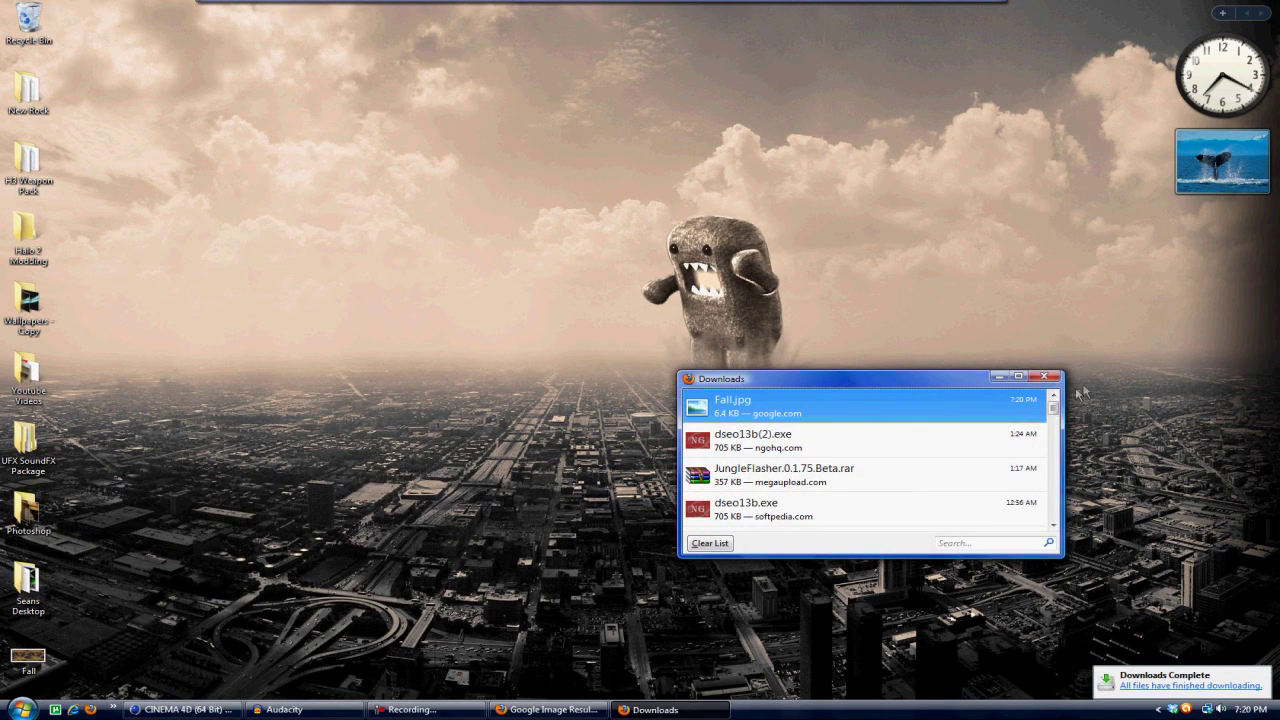
left_click(1046, 378)
Restore Cinema 4D, create a new material Mat and open its Material Editor on Color
left_click(188, 709)
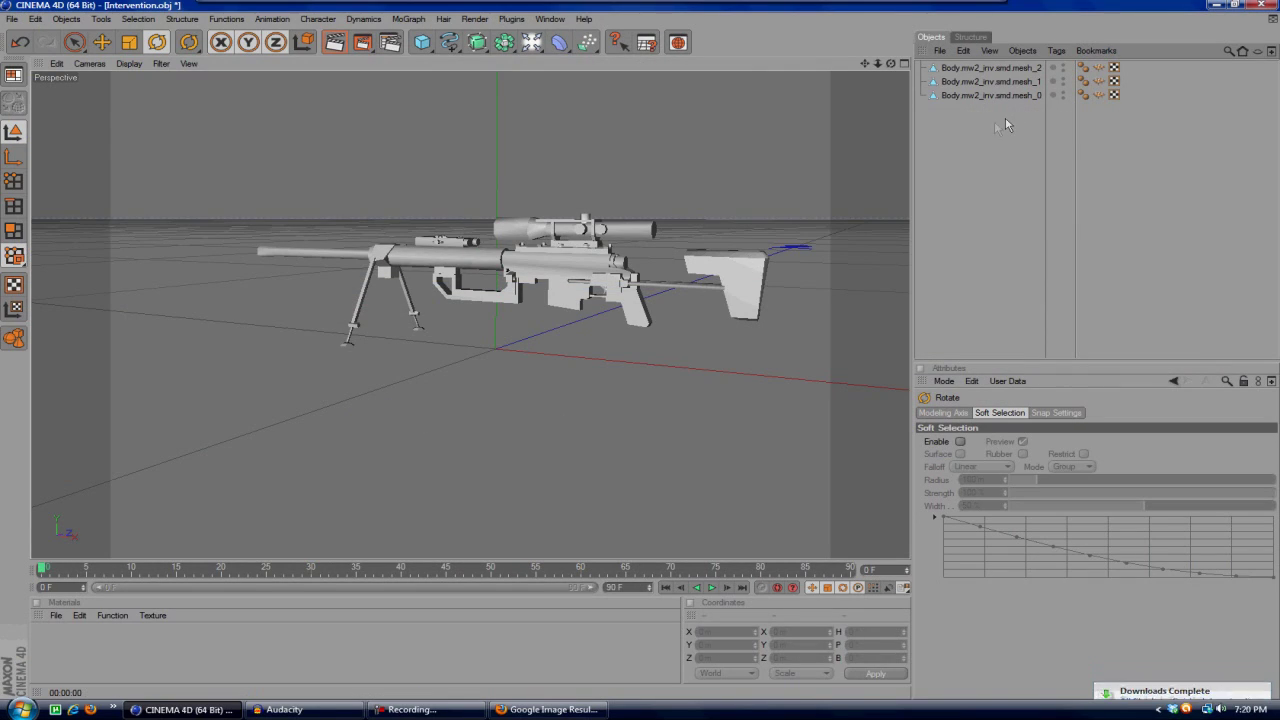
double_click(49, 658)
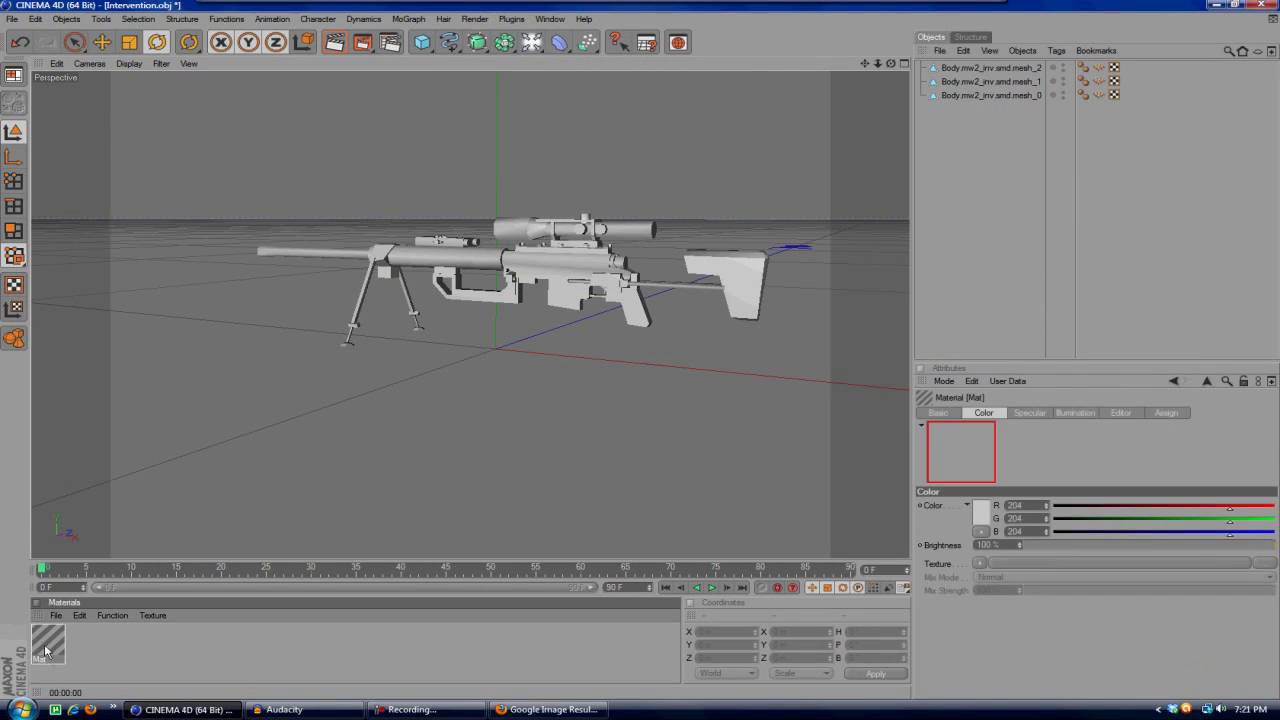
double_click(48, 639)
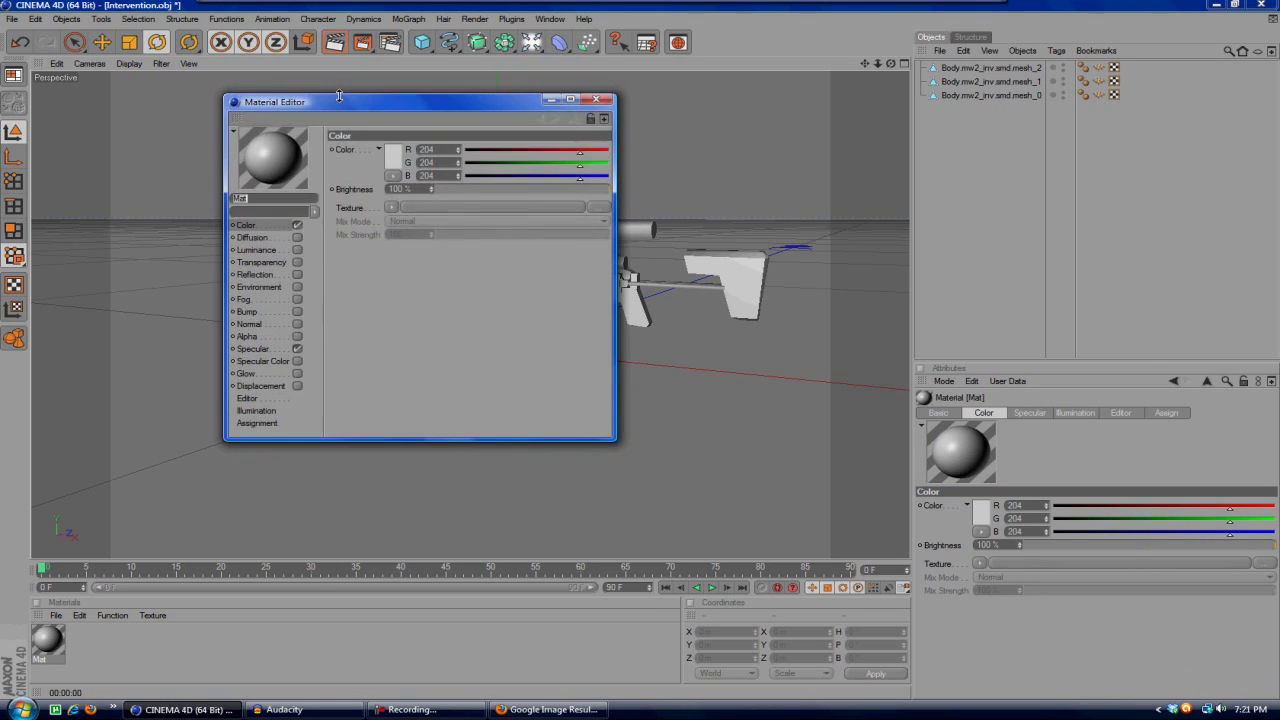
left_click_drag(345, 99, 396, 134)
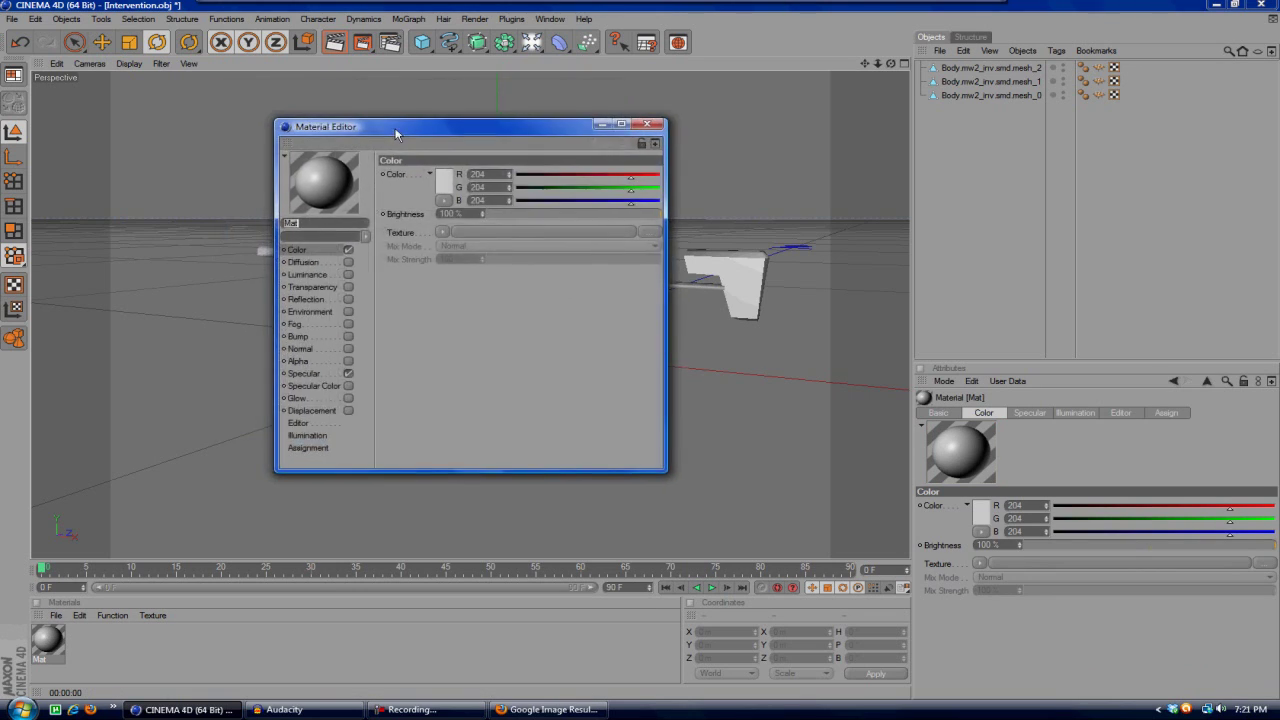
left_click(299, 257)
Load Fall.jpg from the Desktop as Mat's Color texture without copying it, then close the editor
left_click(441, 234)
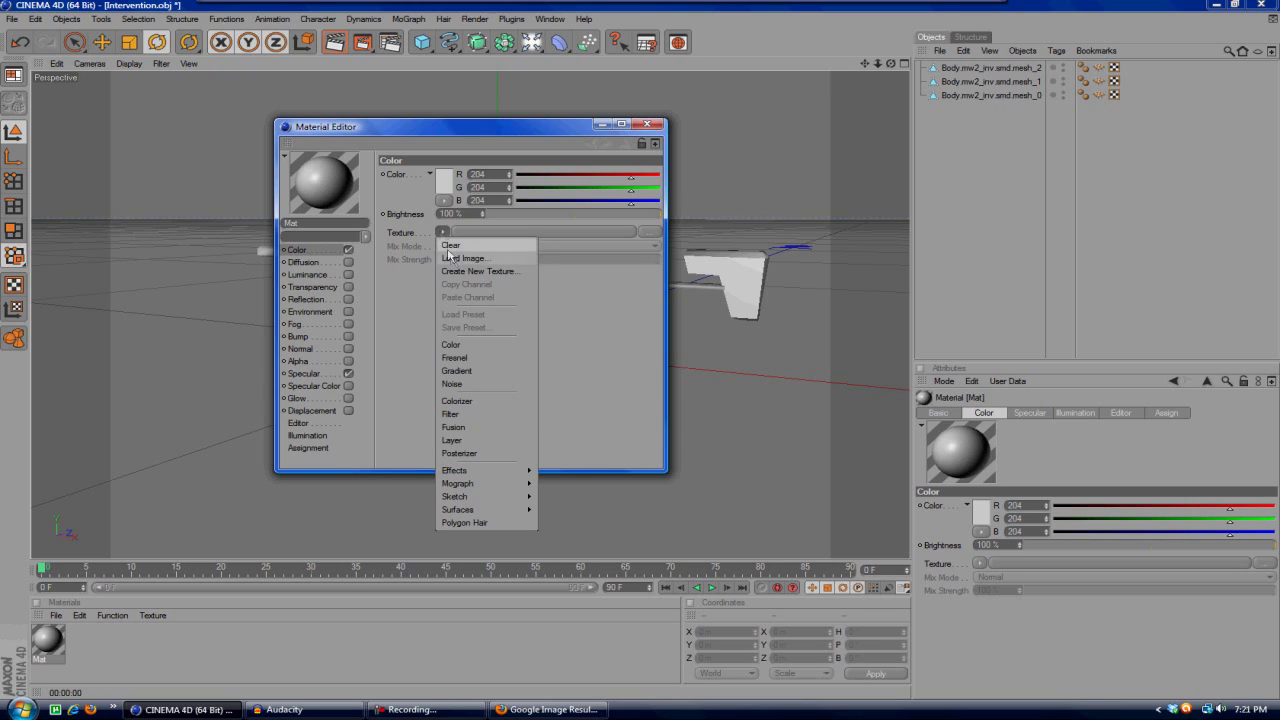
left_click(463, 258)
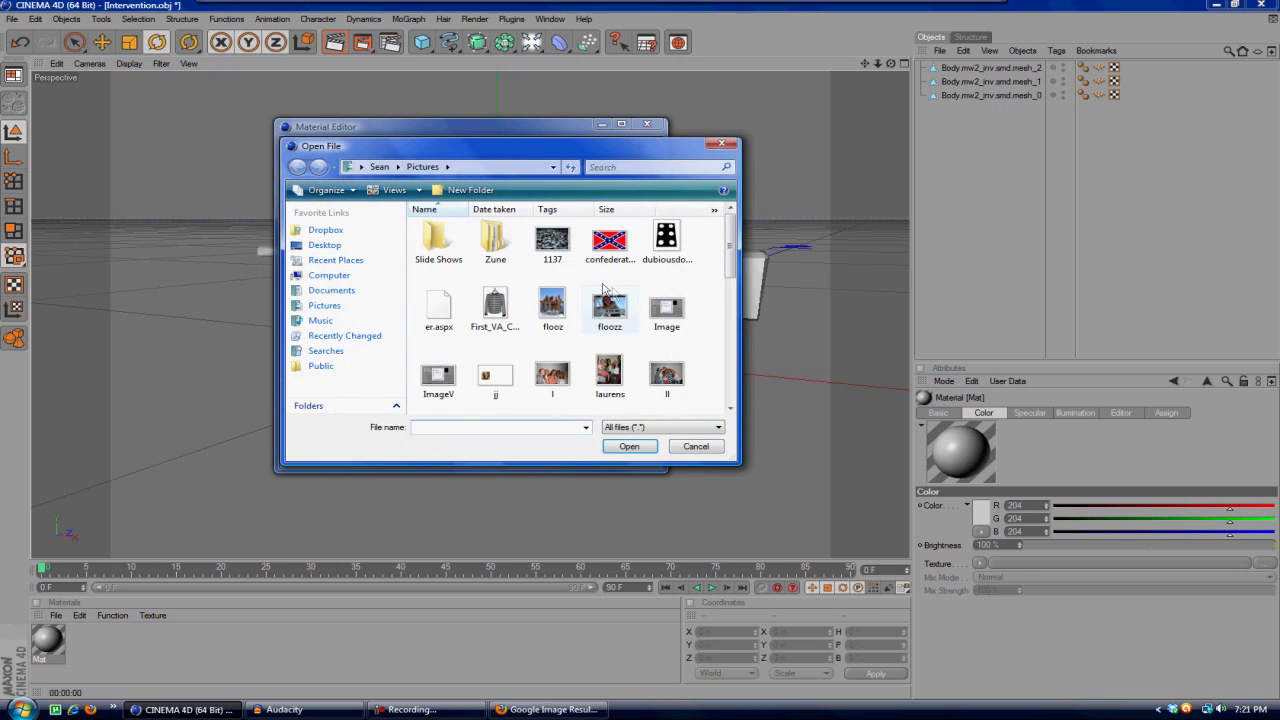
left_click(324, 245)
scroll(567, 291, "down", 5)
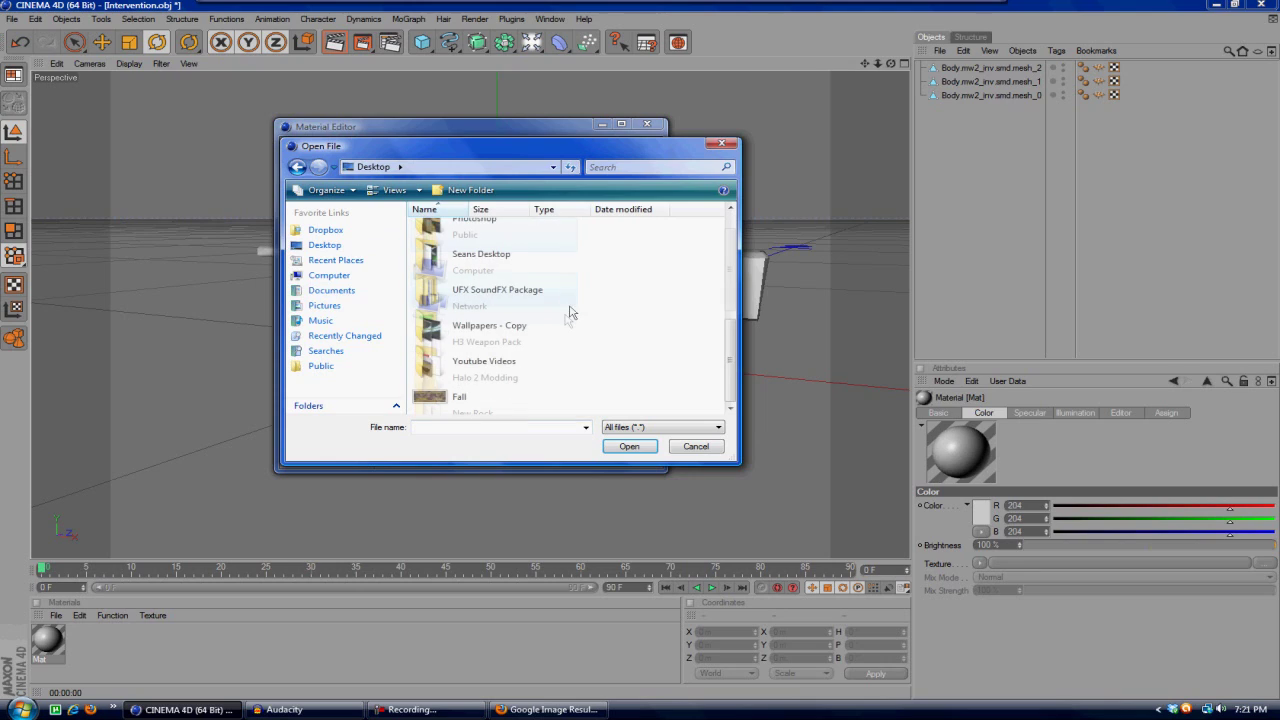
left_click(465, 395)
left_click(612, 446)
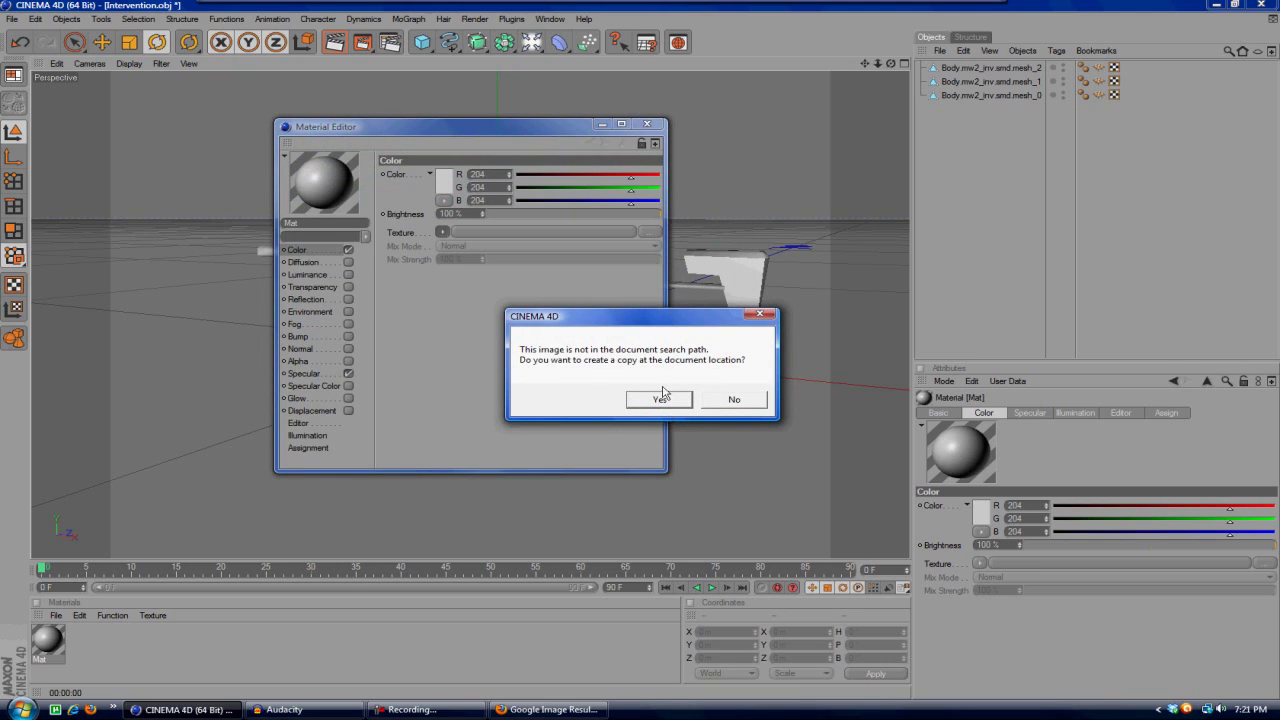
left_click(736, 399)
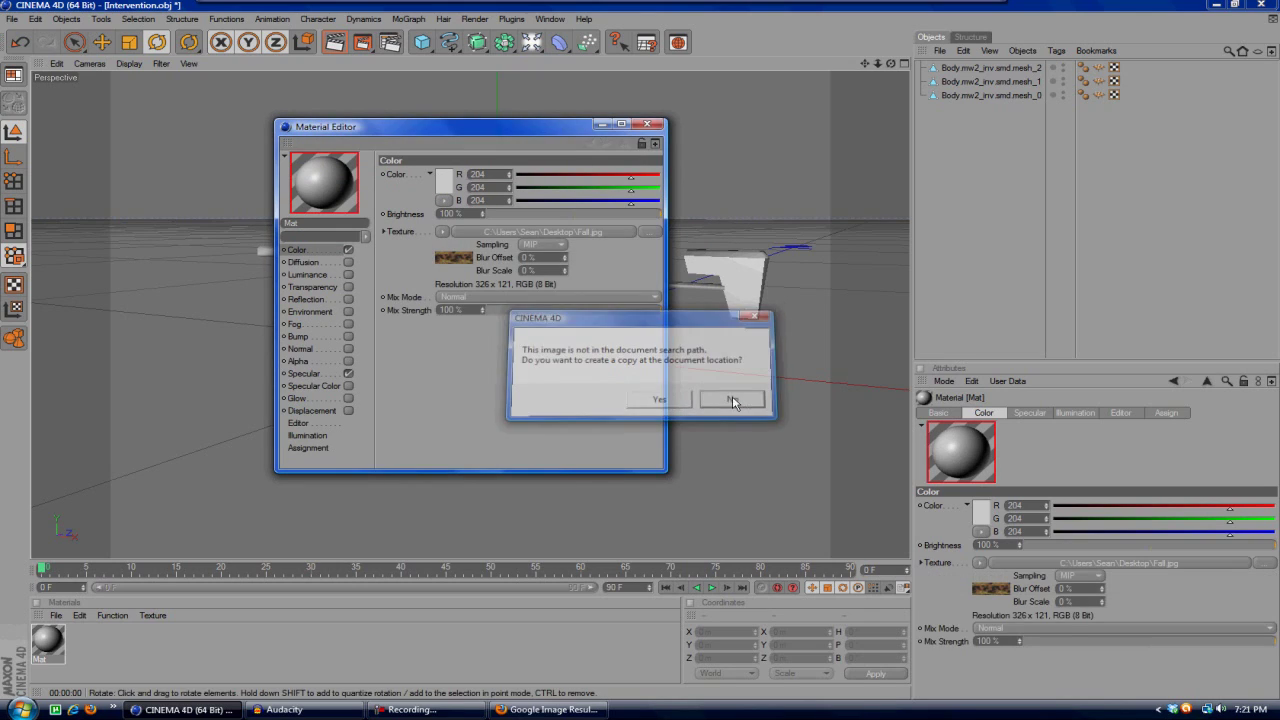
left_click(647, 124)
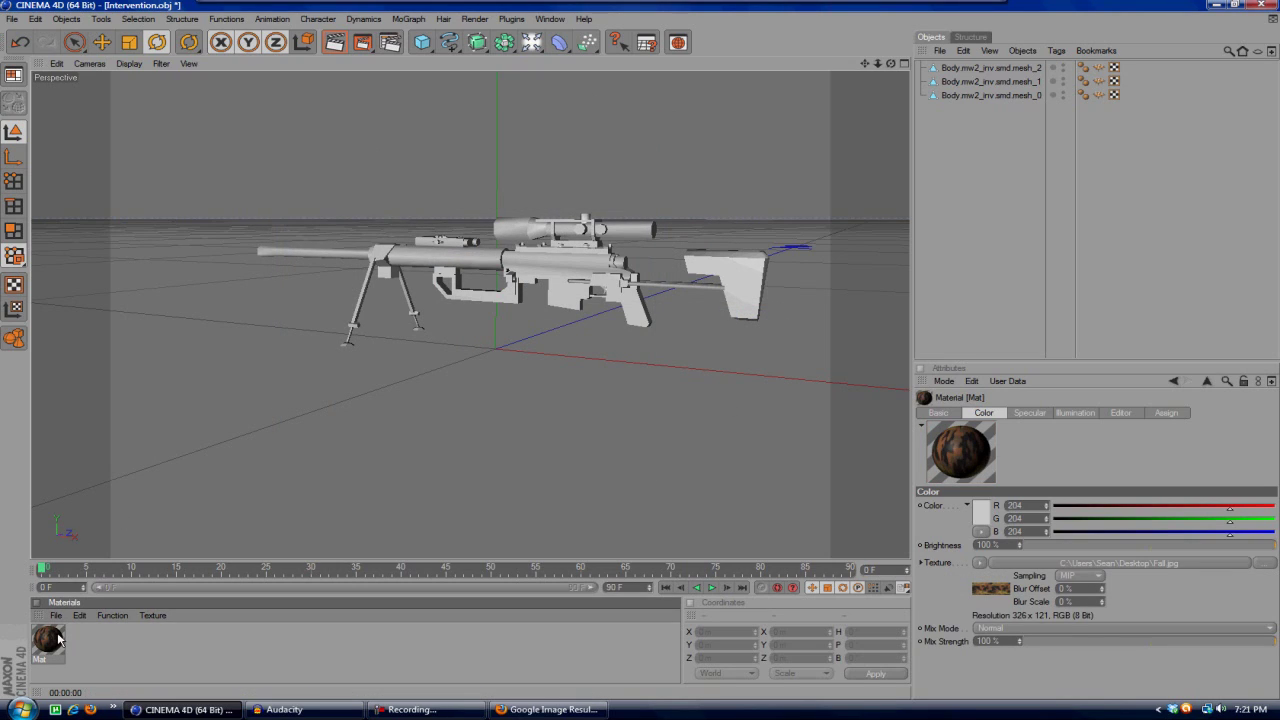
Apply the Mat camo material to the rifle body and the scope
left_click_drag(48, 640, 470, 265)
left_click_drag(48, 640, 516, 230)
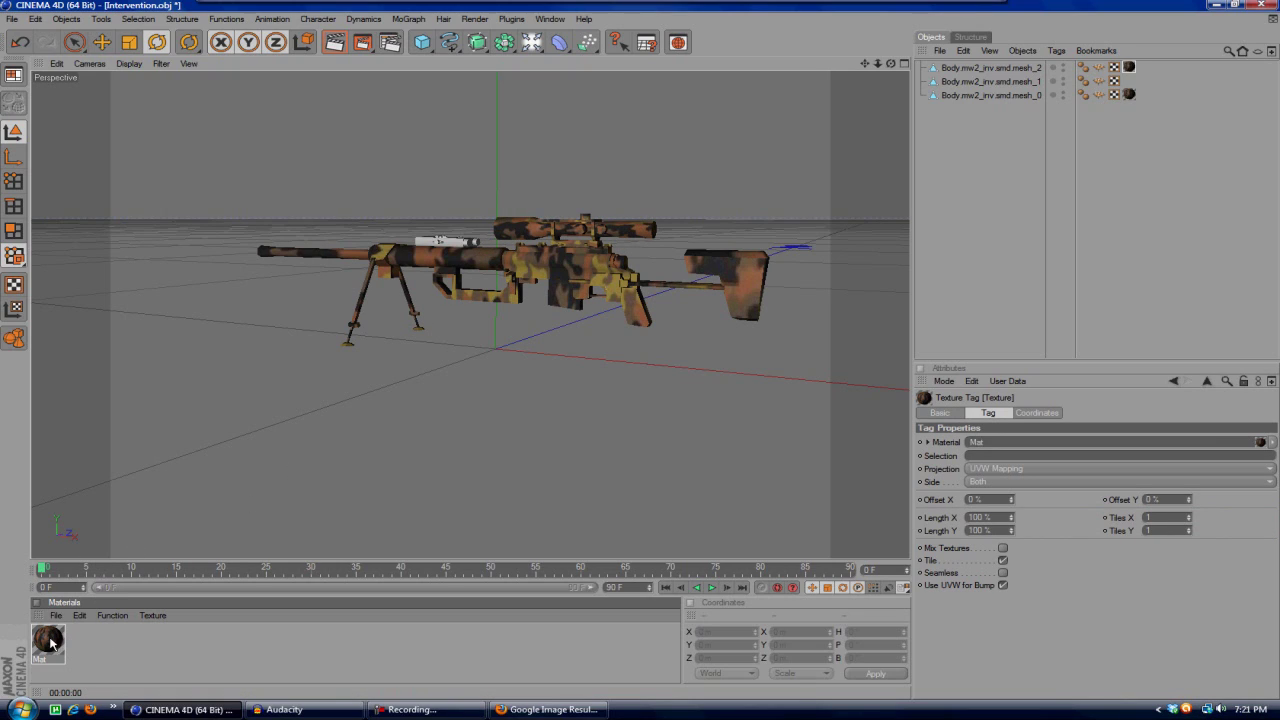
left_click_drag(50, 642, 112, 638)
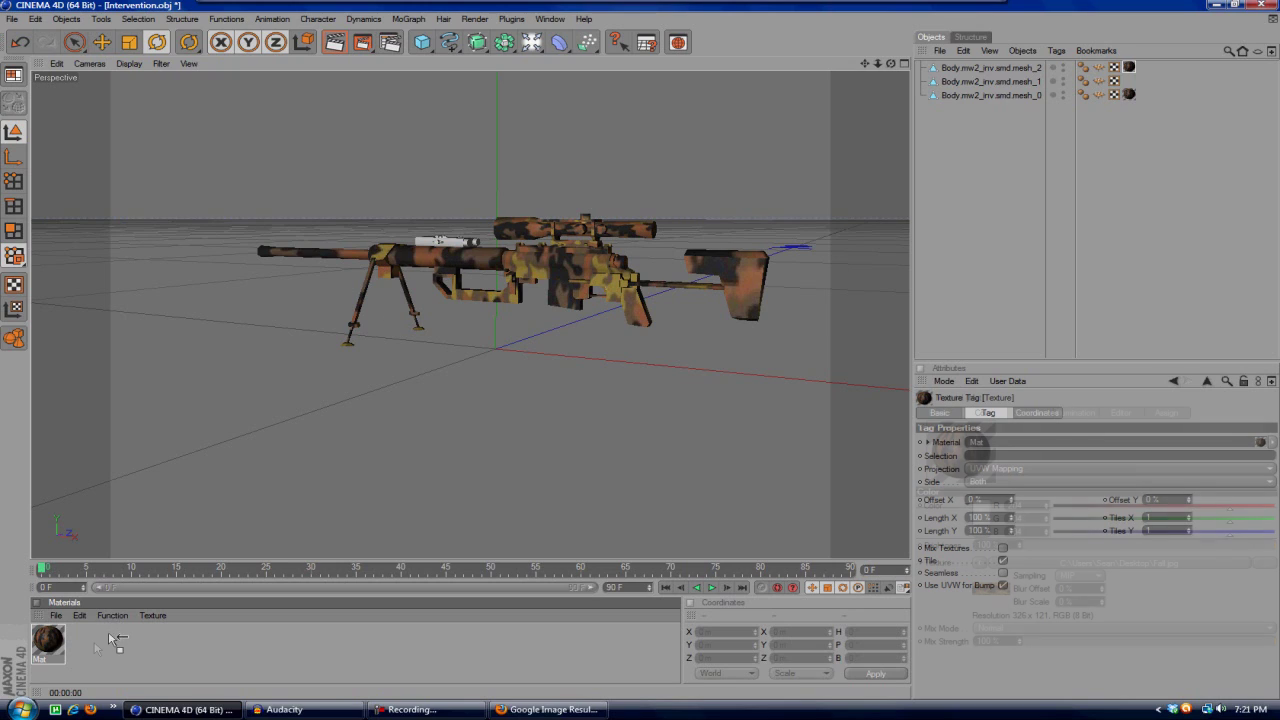
Delete the scope's texture tag so the scope stays untextured
right_click(1130, 67)
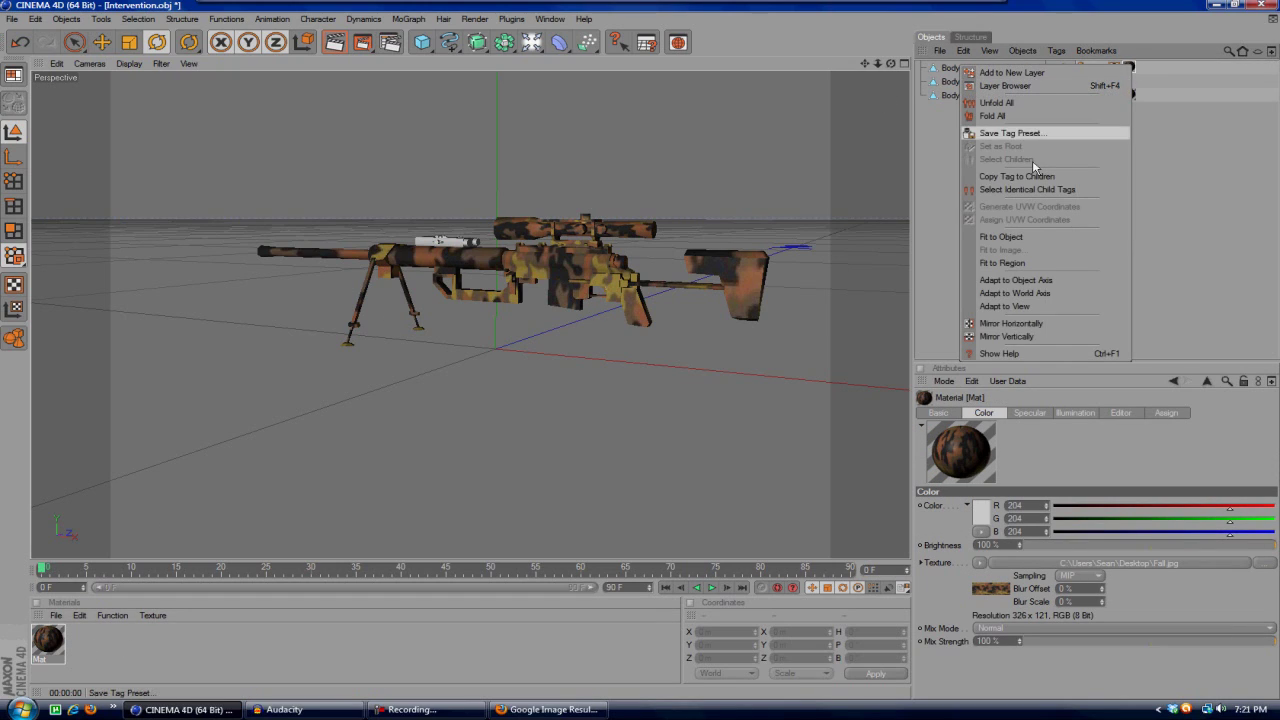
left_click(941, 149)
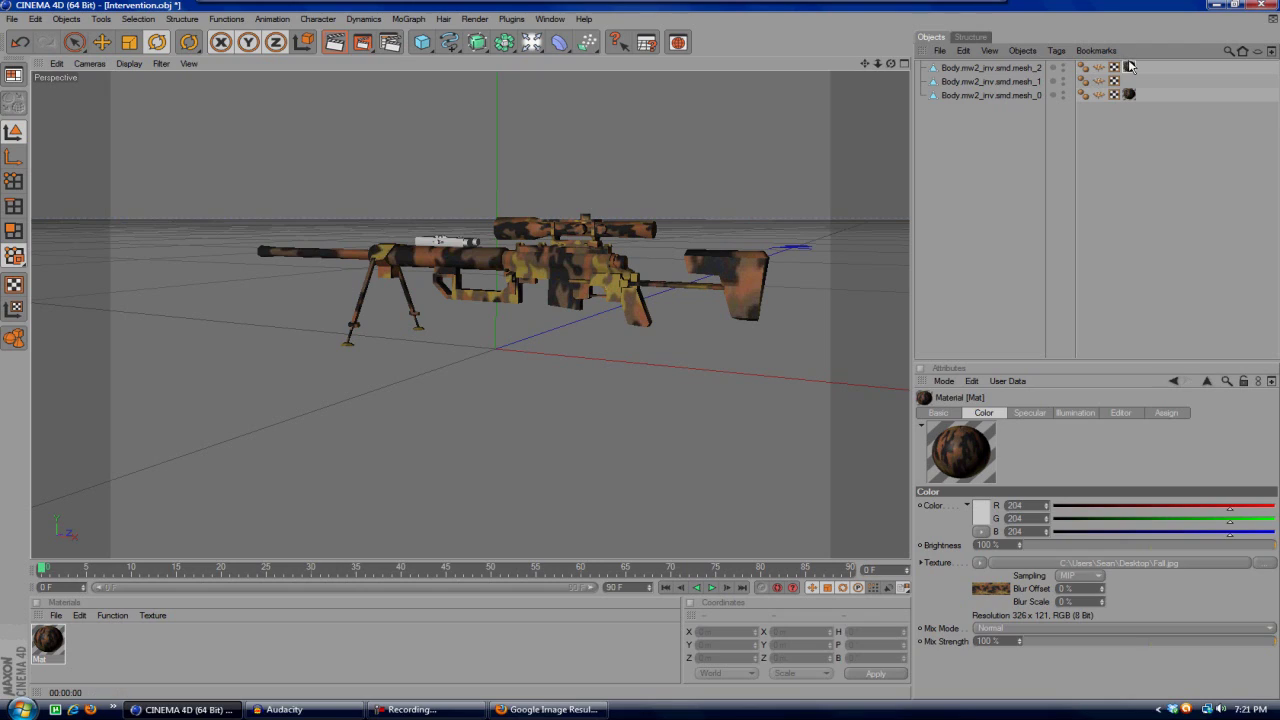
left_click(1130, 67)
left_click(963, 50)
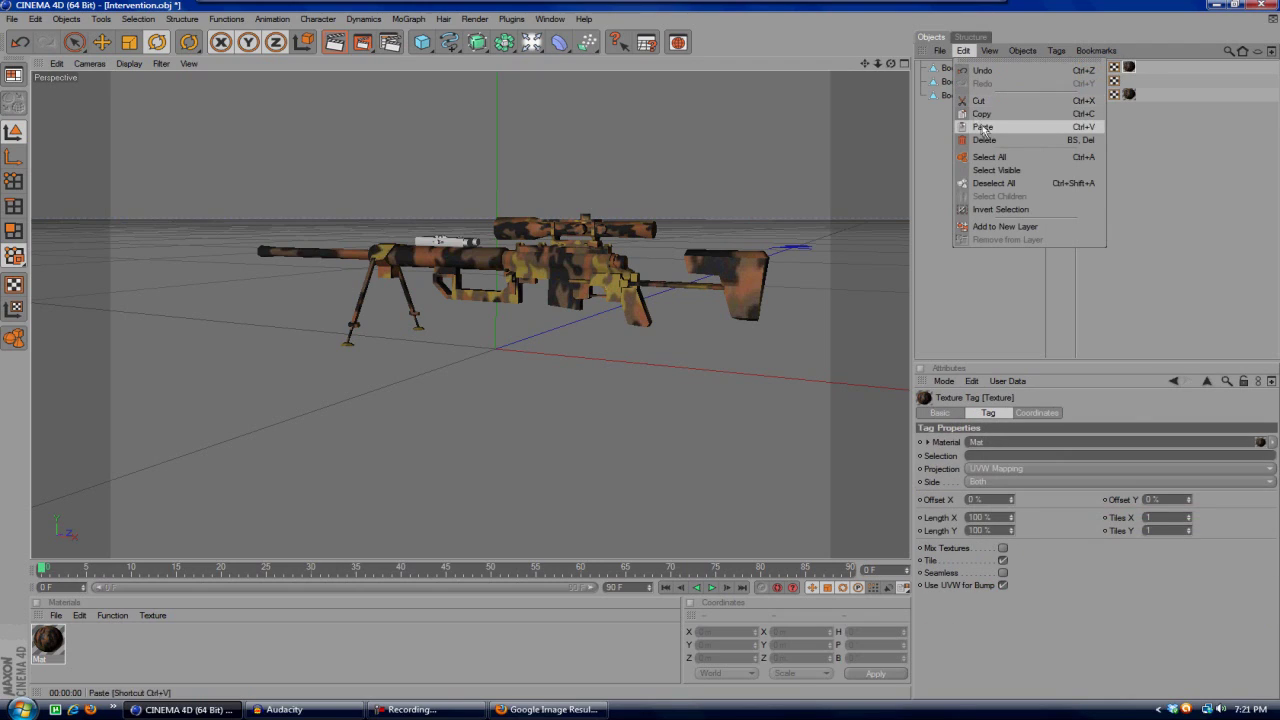
left_click(985, 141)
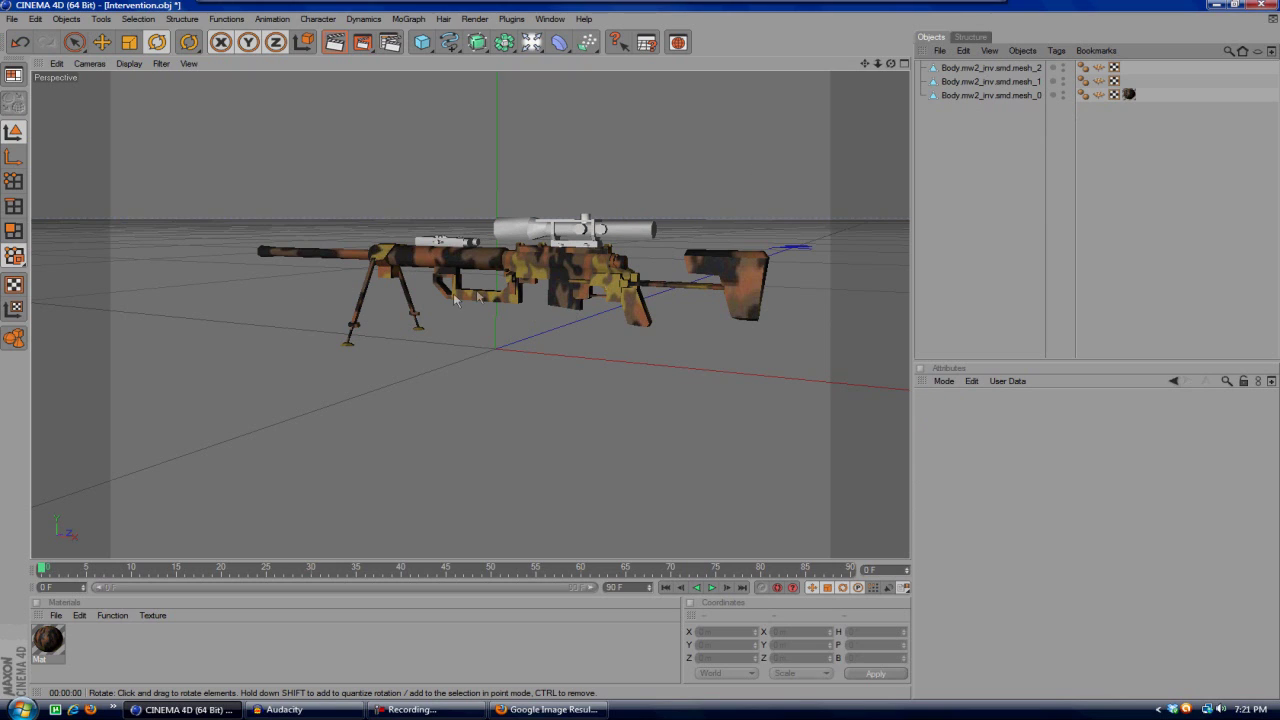
Create a new material Mat.1 and set its colour to pure black
double_click(98, 648)
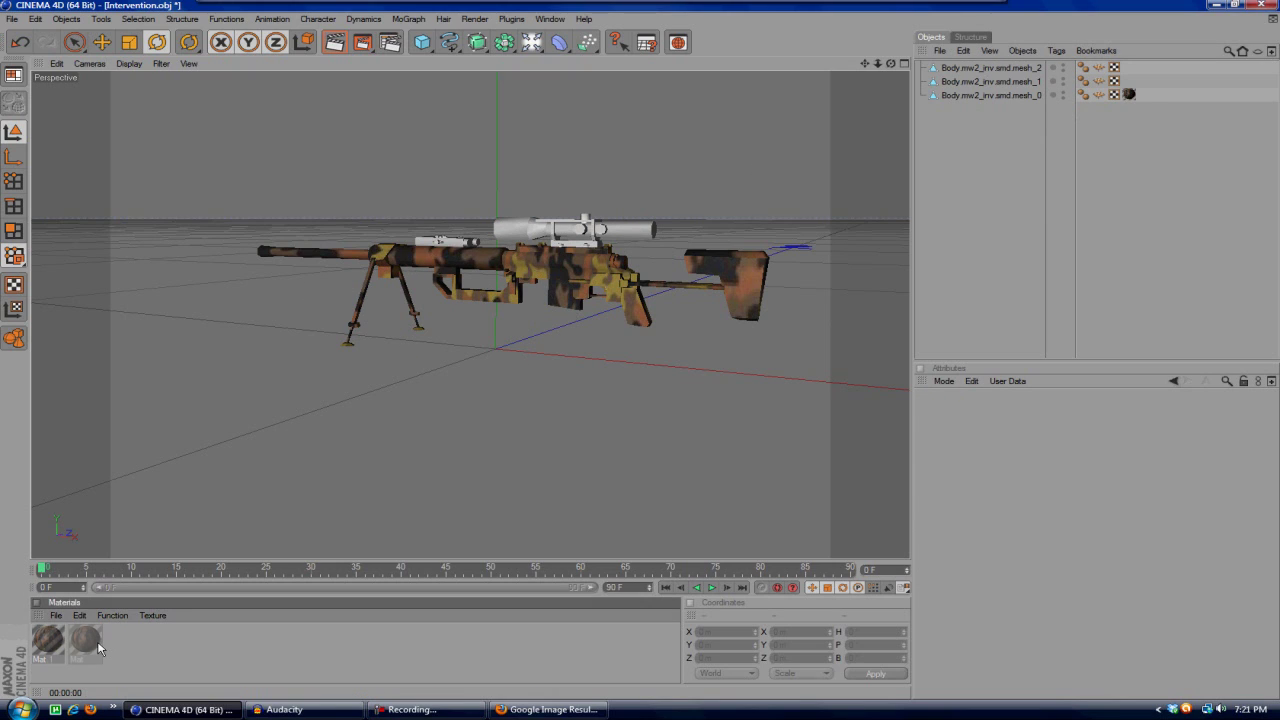
double_click(47, 640)
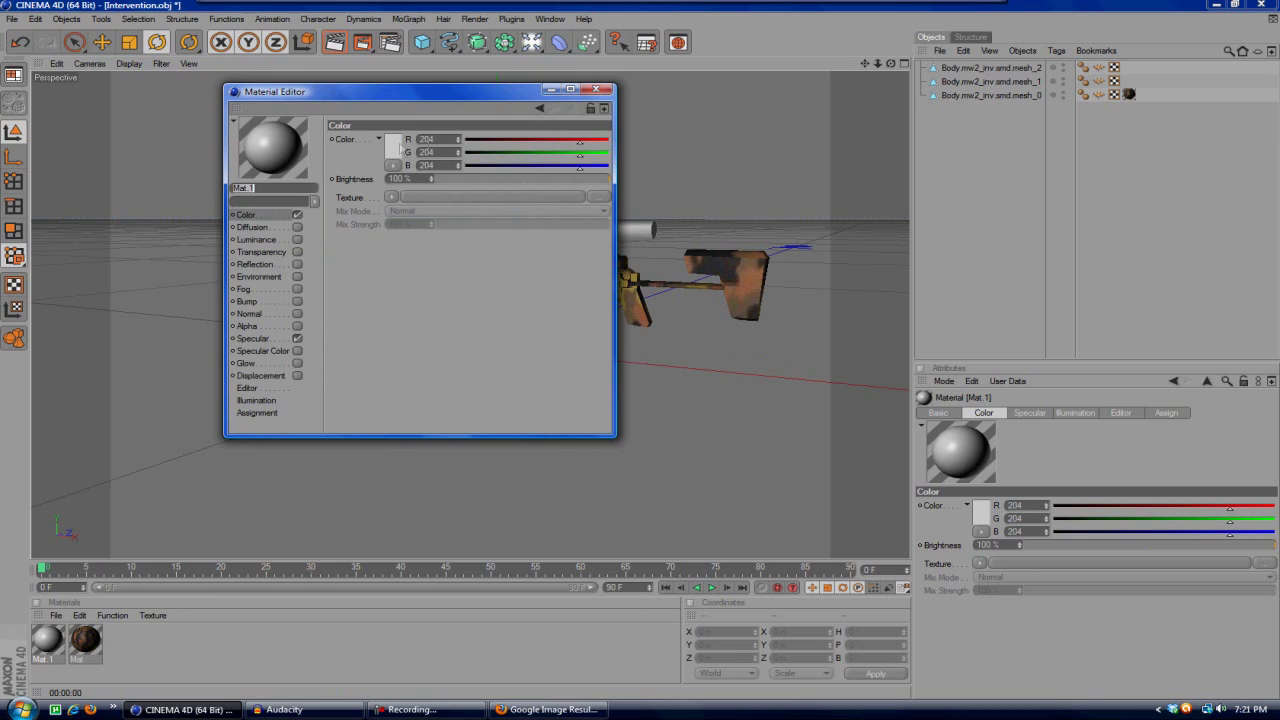
left_click(395, 145)
left_click(330, 165)
left_click(366, 199)
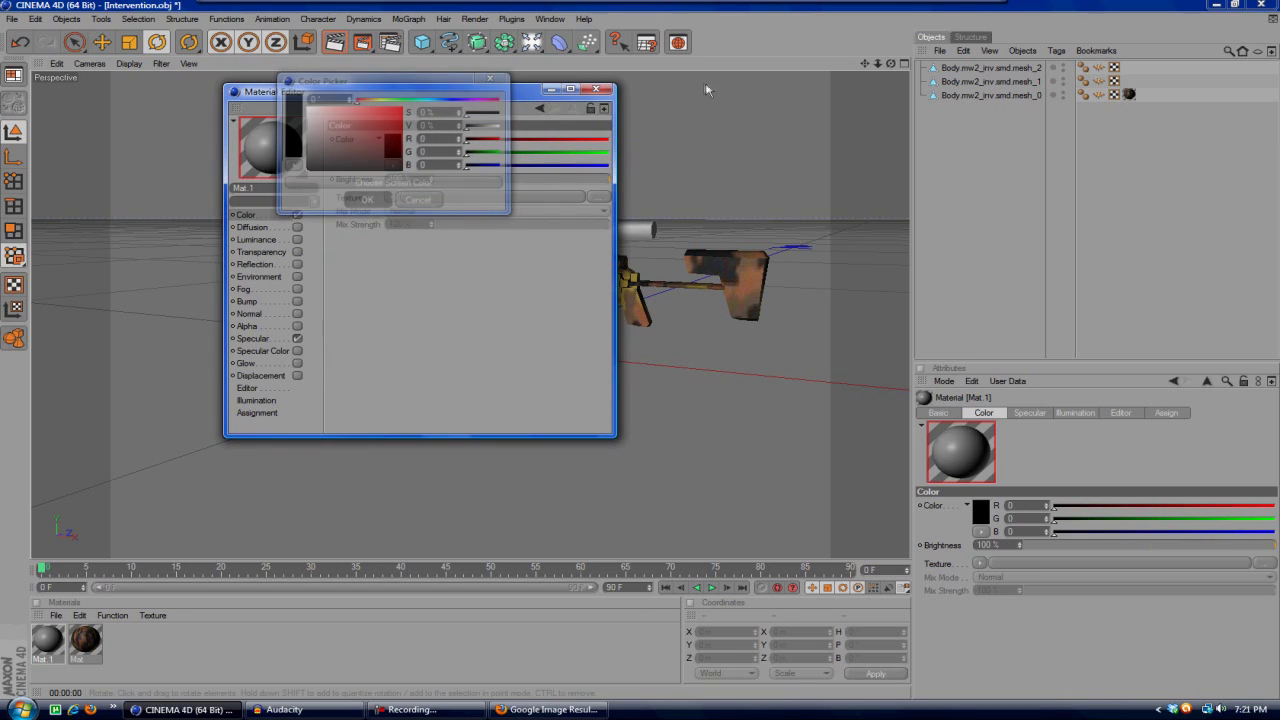
Enable Mat.1 reflection at 9% brightness, apply it to the scope, and render
left_click(297, 264)
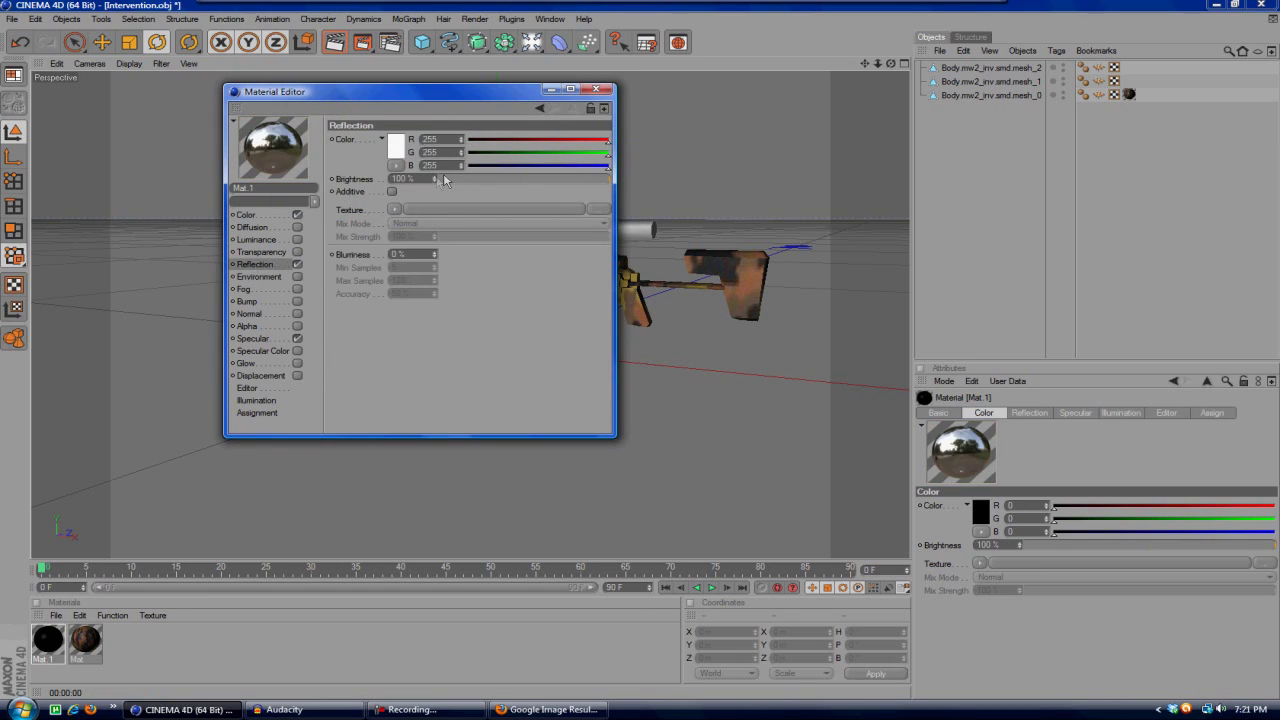
mouse_move(444, 179)
left_mouse_down()
mouse_move(600, 179)
mouse_move(454, 179)
left_mouse_up()
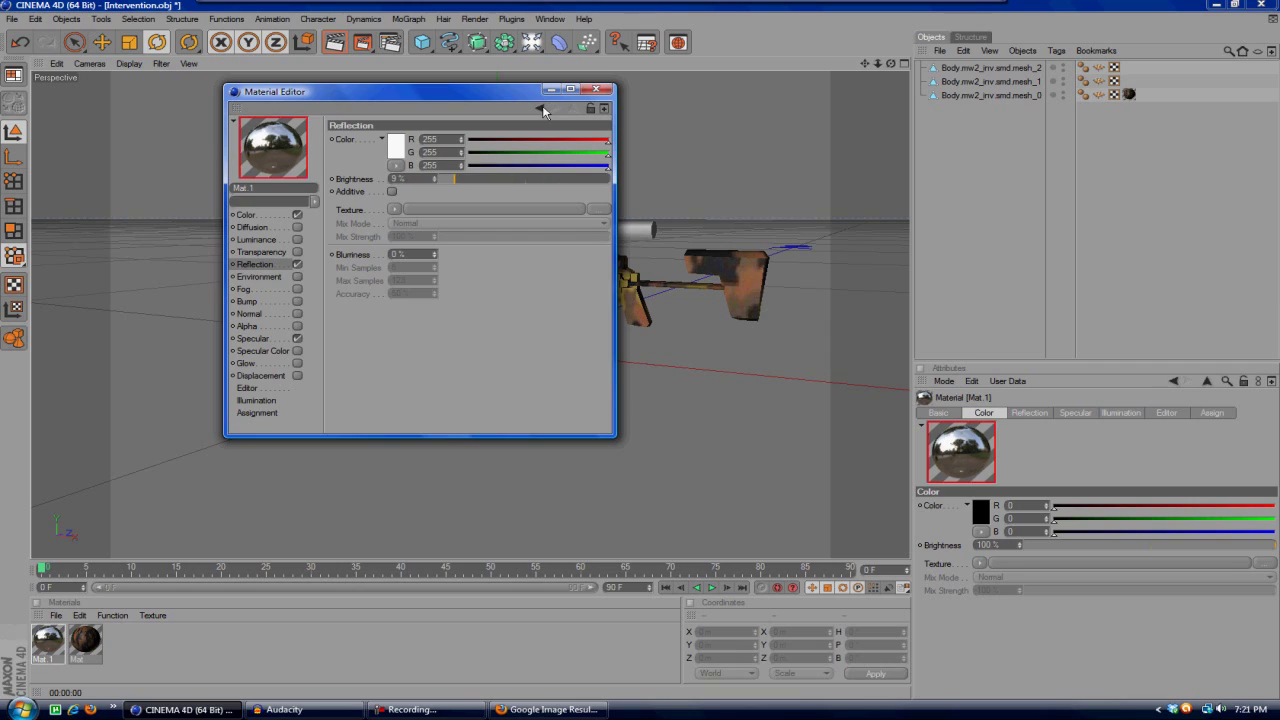
left_click(597, 91)
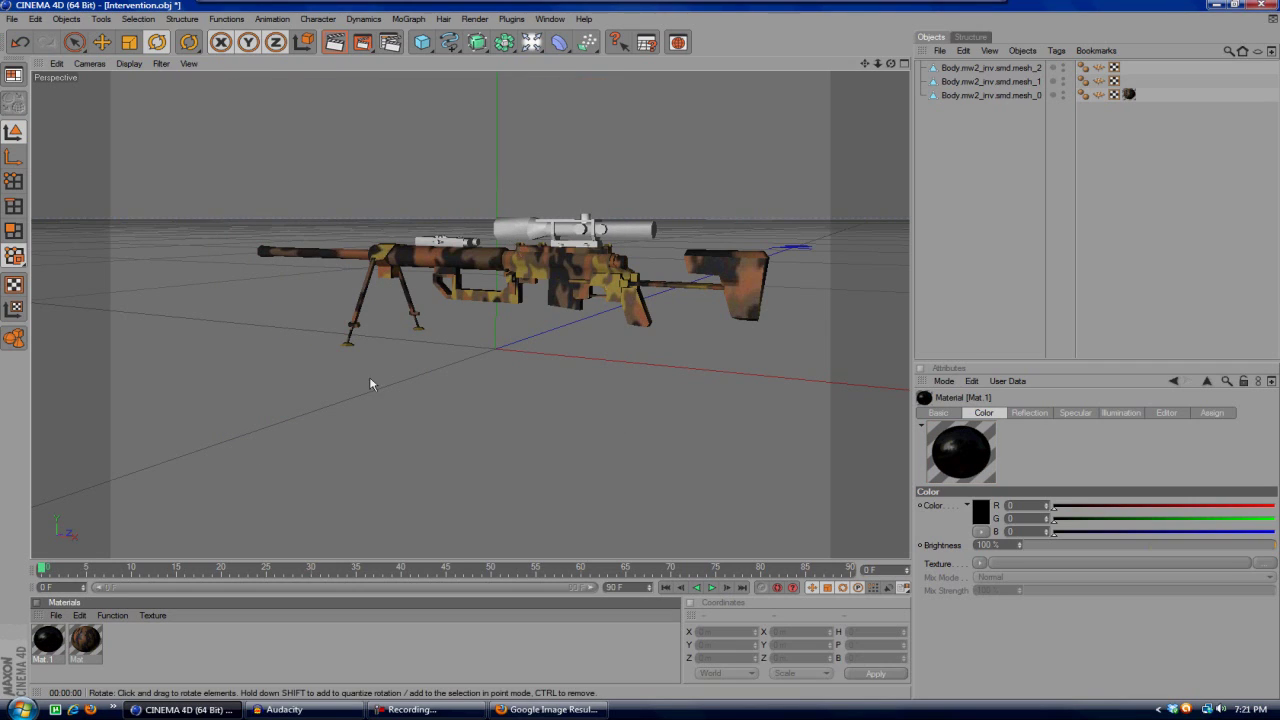
left_click_drag(50, 640, 430, 250)
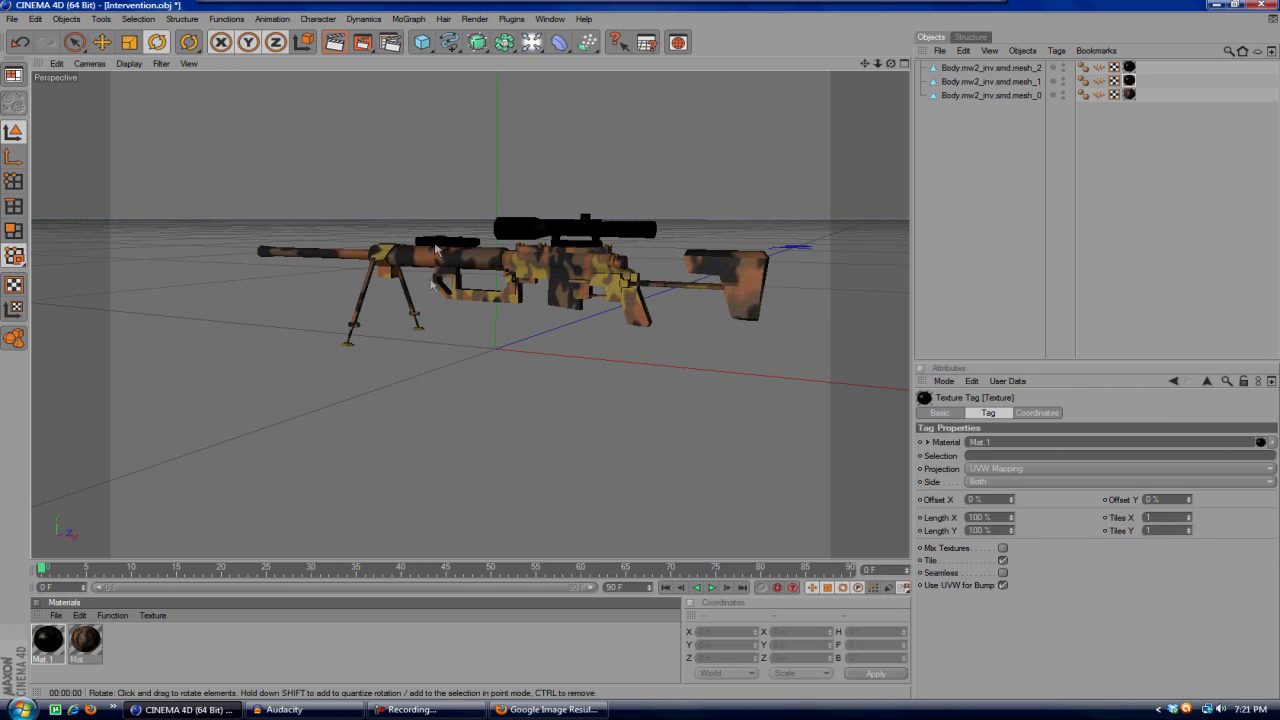
left_click(336, 42)
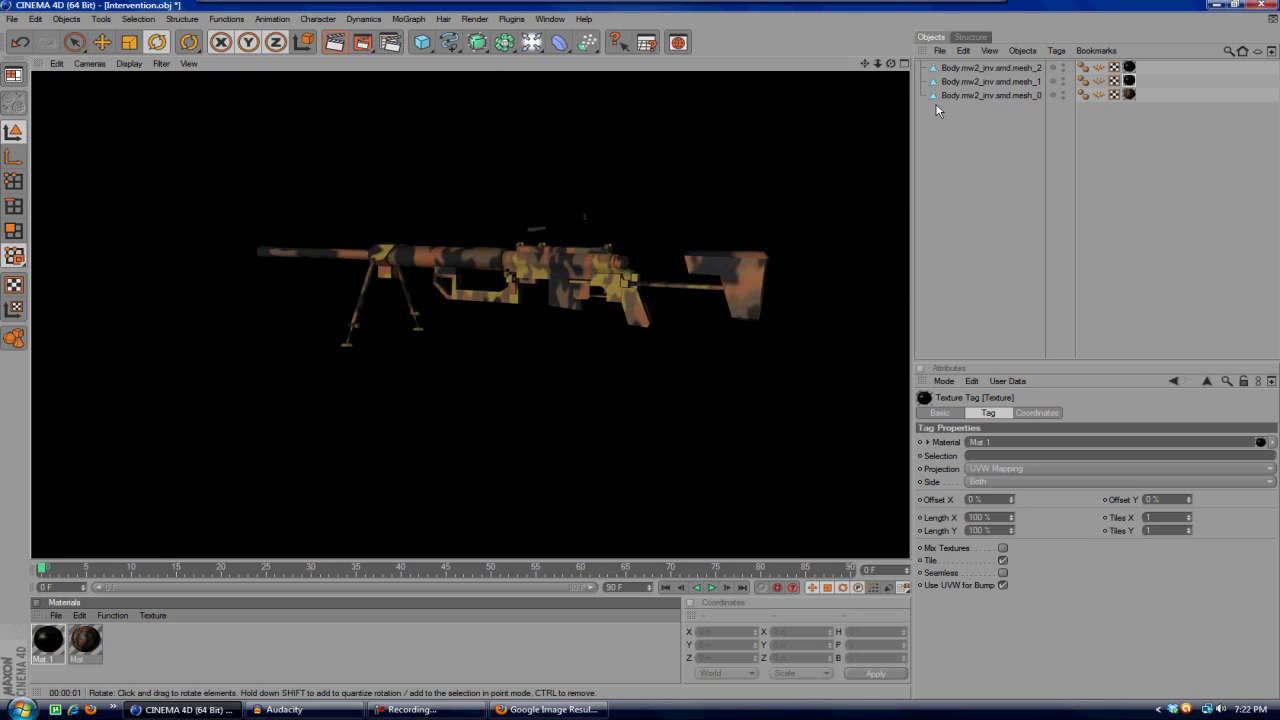
Add a Sky object, render the rifle from a three-quarter angle, then add a Cube
left_click_drag(891, 63, 780, 125)
left_click_drag(531, 42, 765, 106)
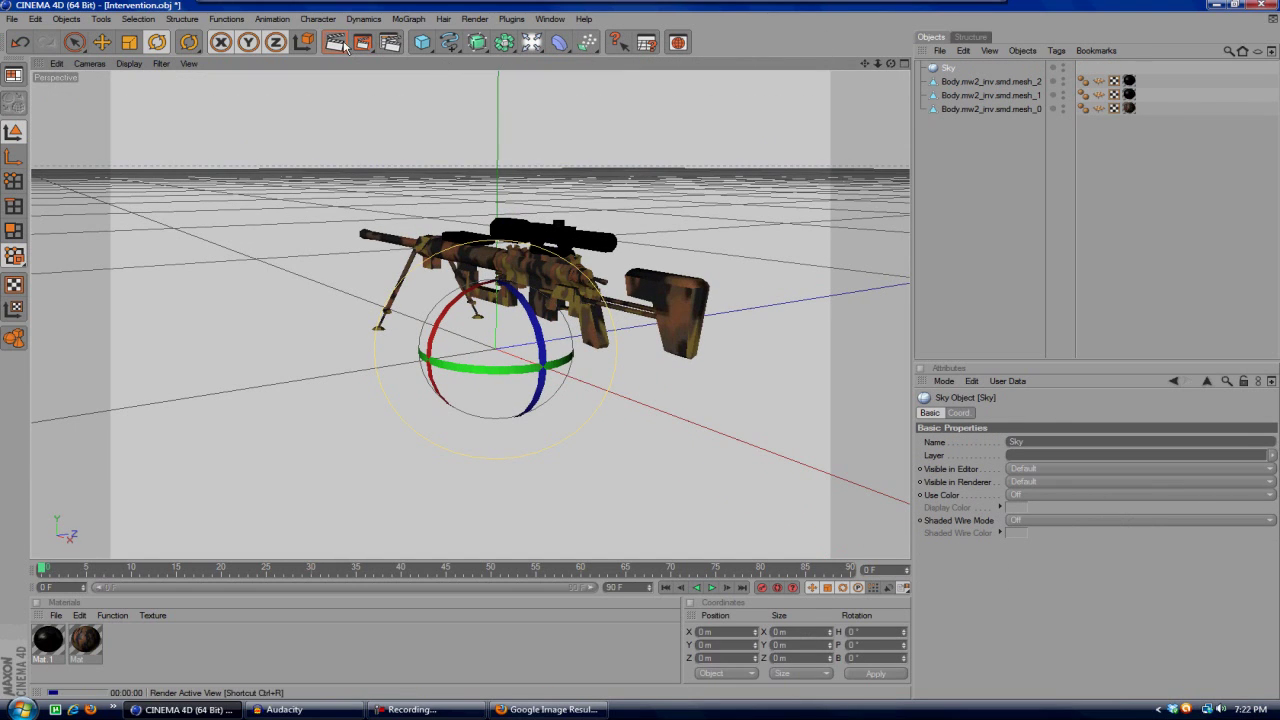
left_click(336, 43)
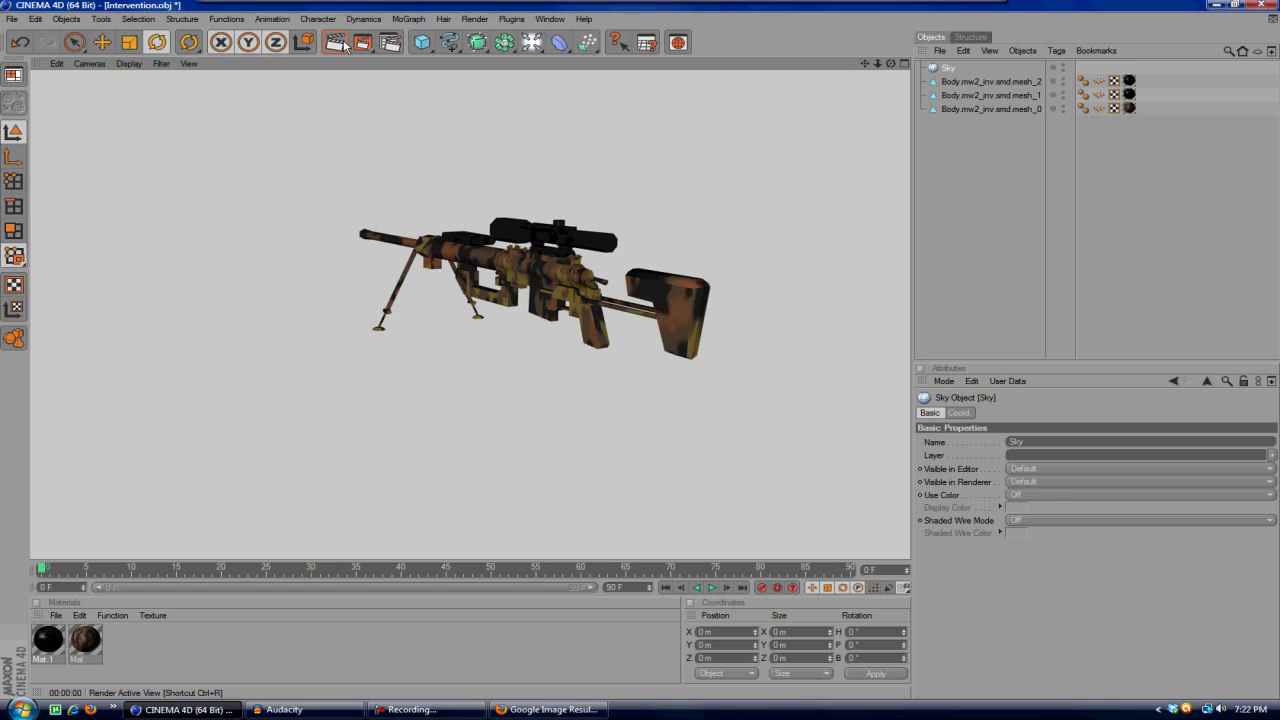
left_click(422, 42)
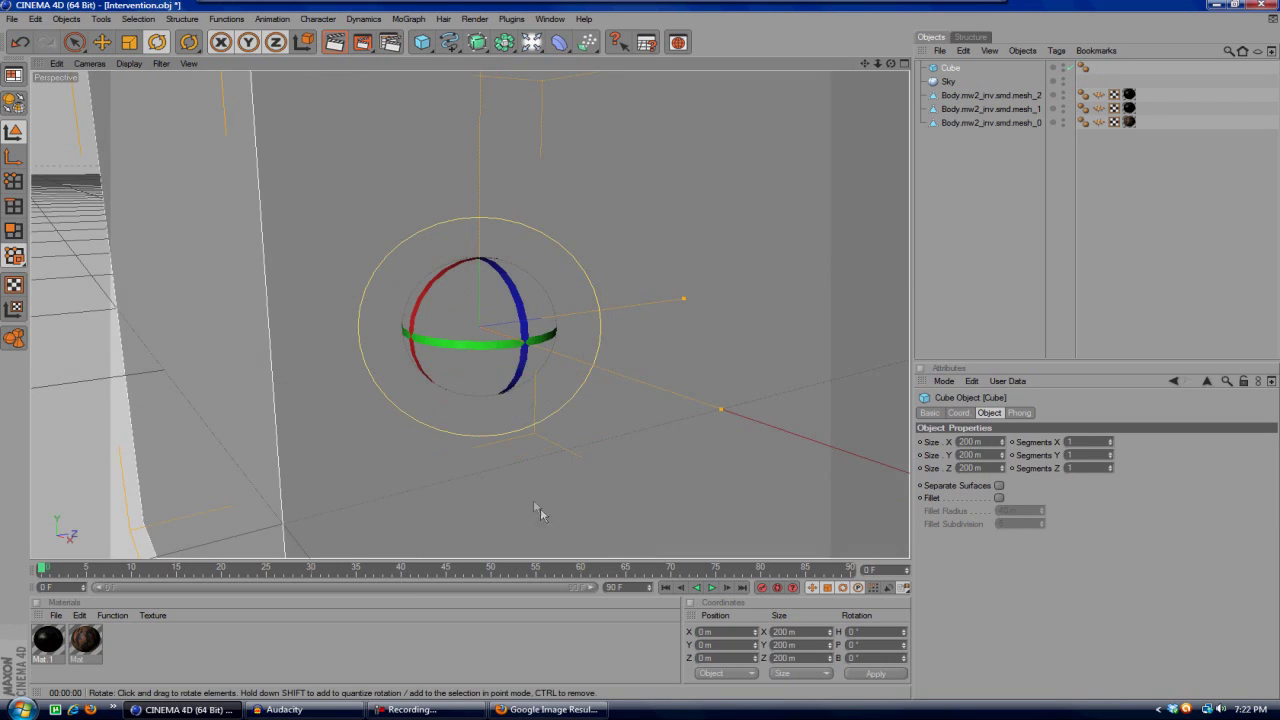
Put the Mat camo material on the new Cube and render it in the orange Fall pattern
left_click_drag(85, 640, 424, 360)
left_click(332, 48)
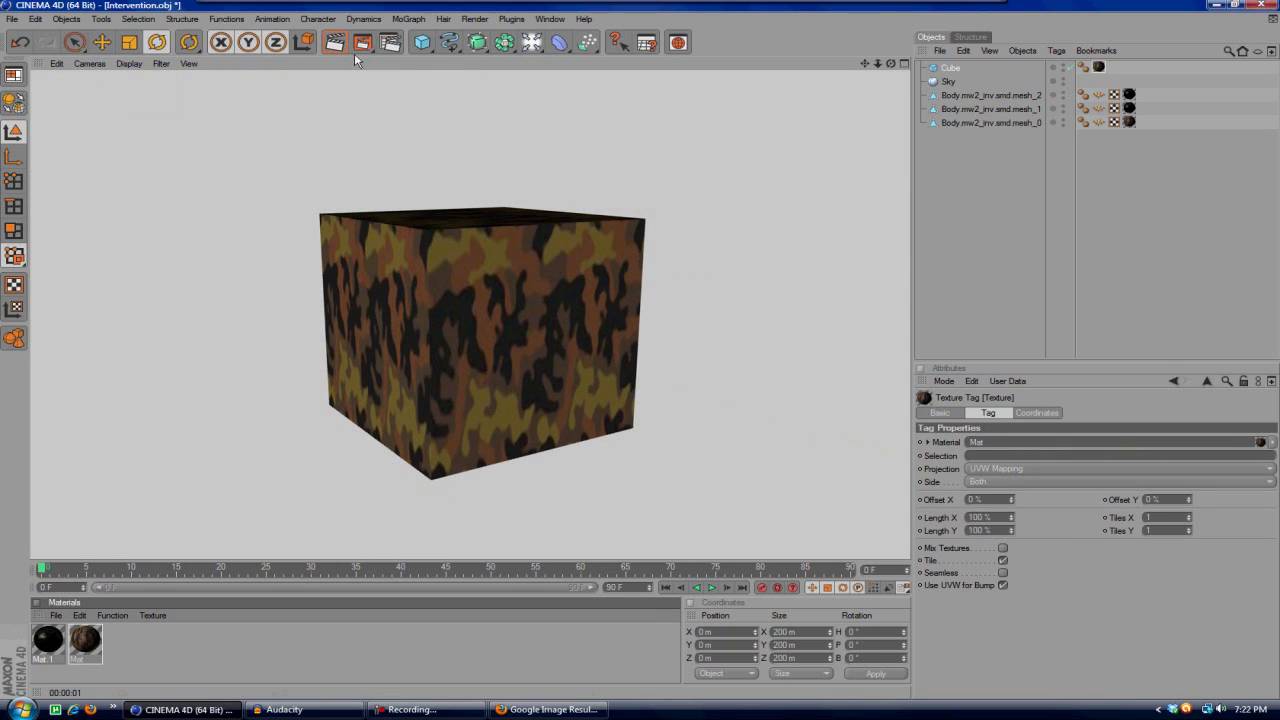
left_click(620, 283)
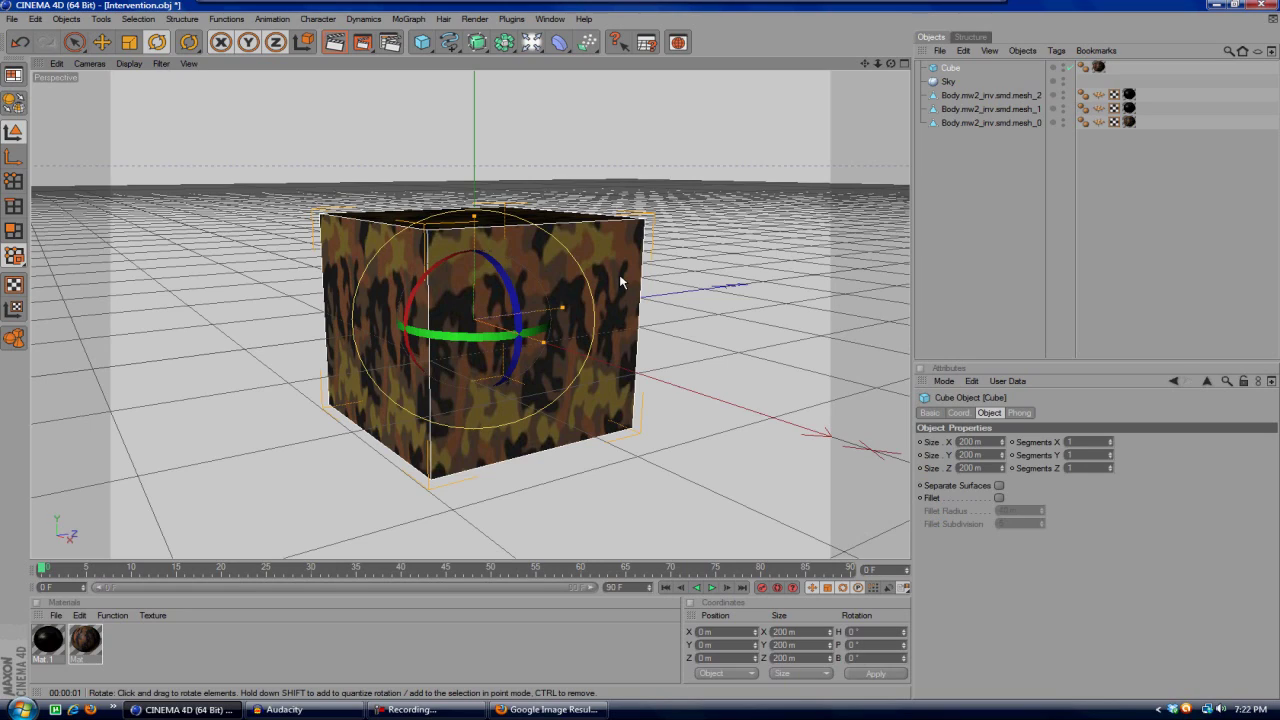